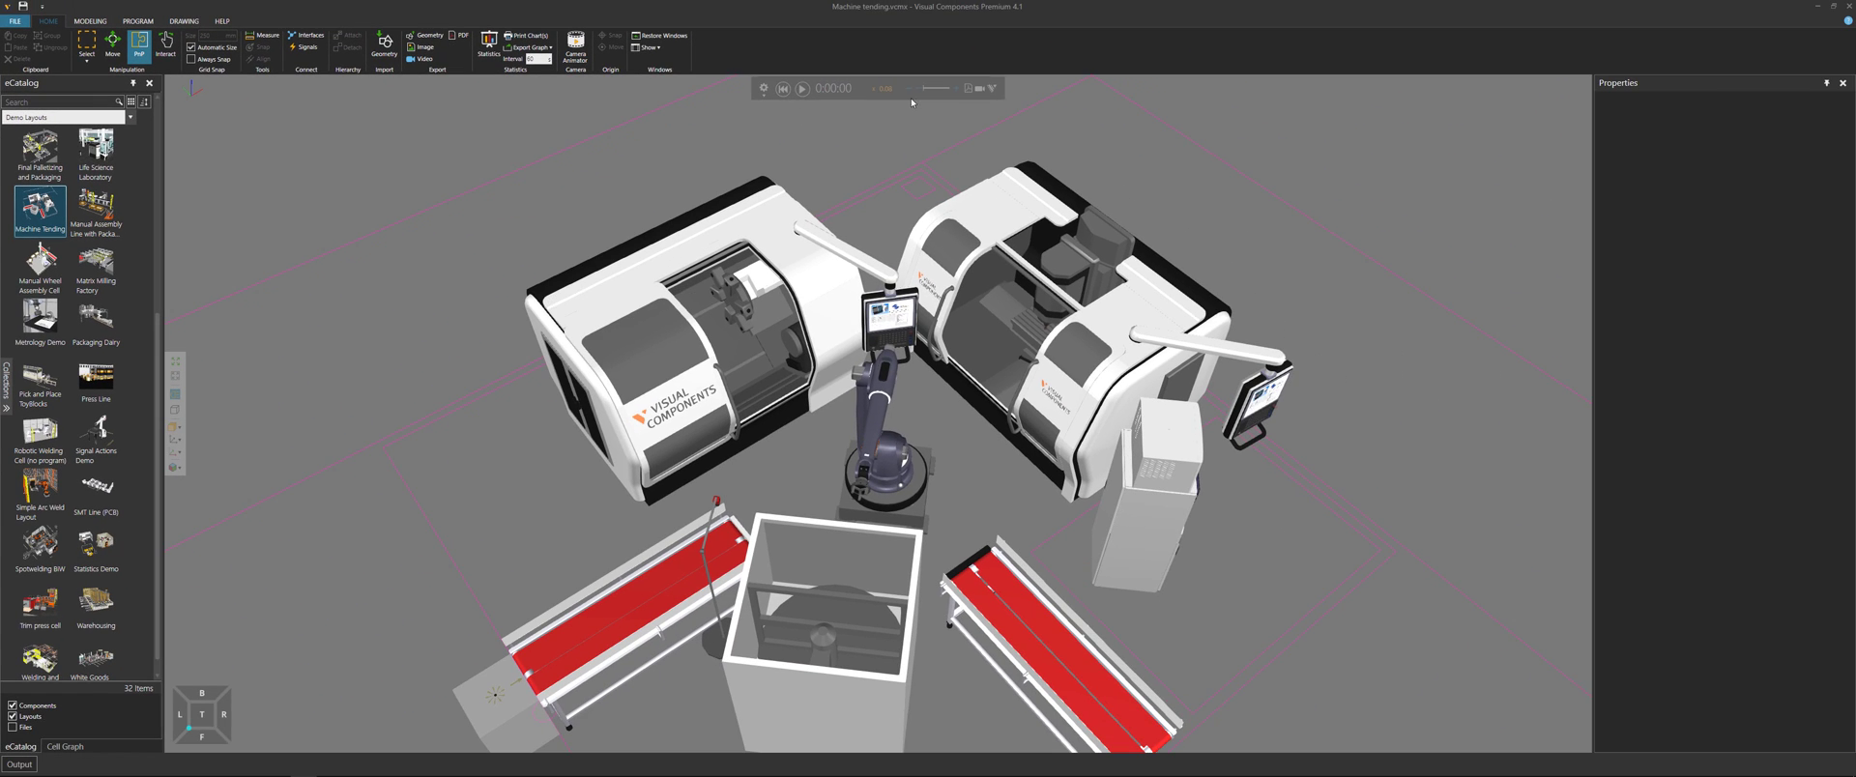
# Step: Start recording the simulation to a 3D PDF, overwriting the existing Machine tending.pdf
pyautogui.click(968, 89)
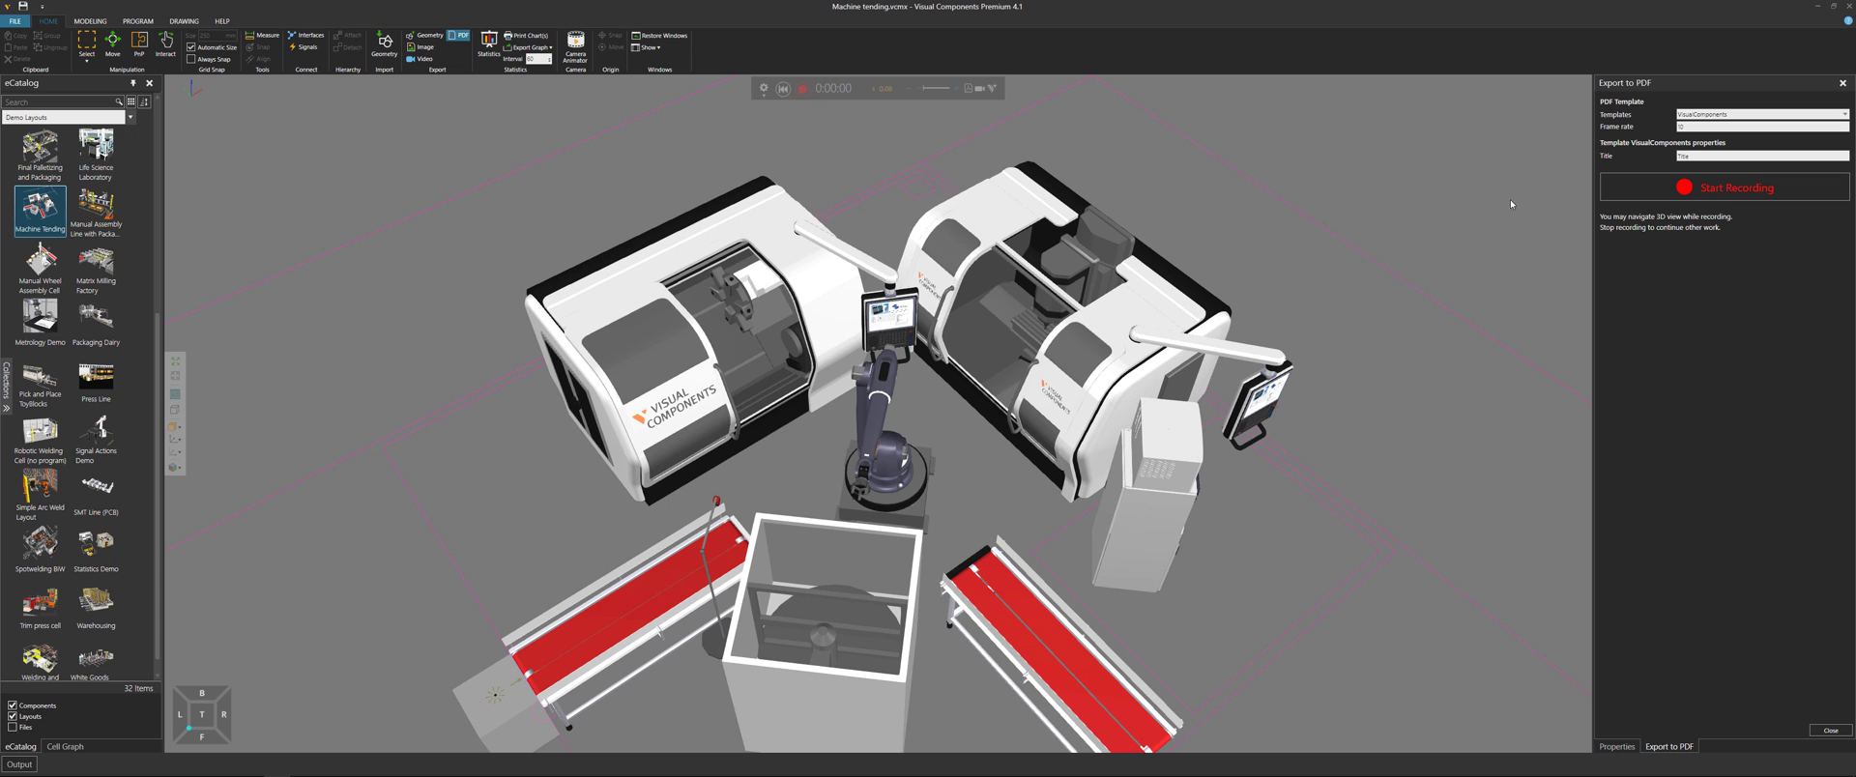
pyautogui.click(1643, 188)
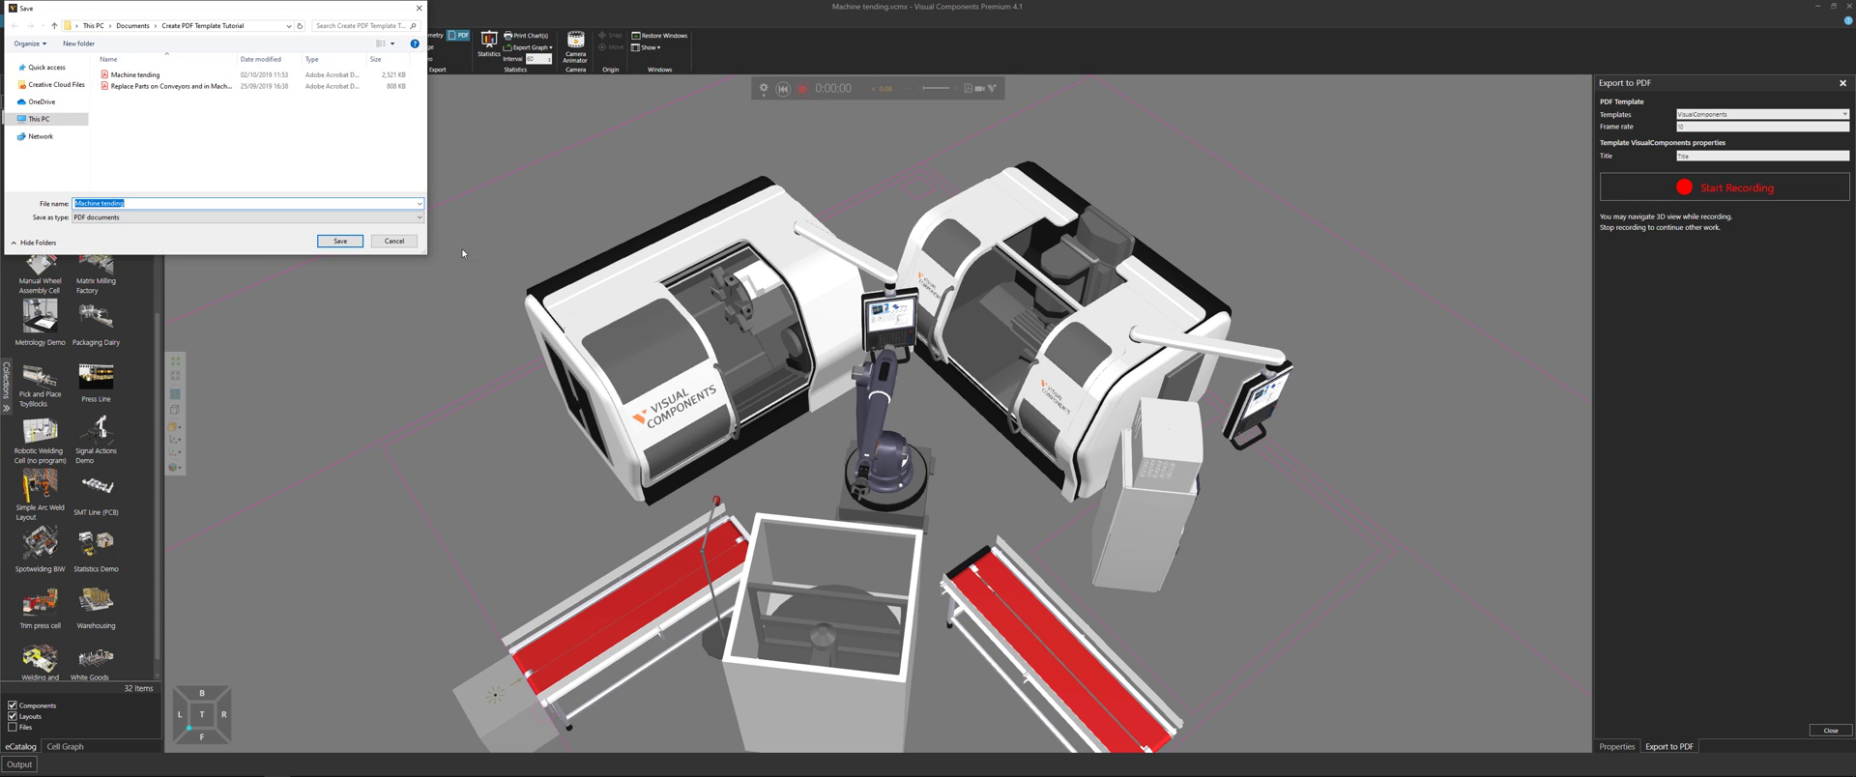
pyautogui.click(341, 241)
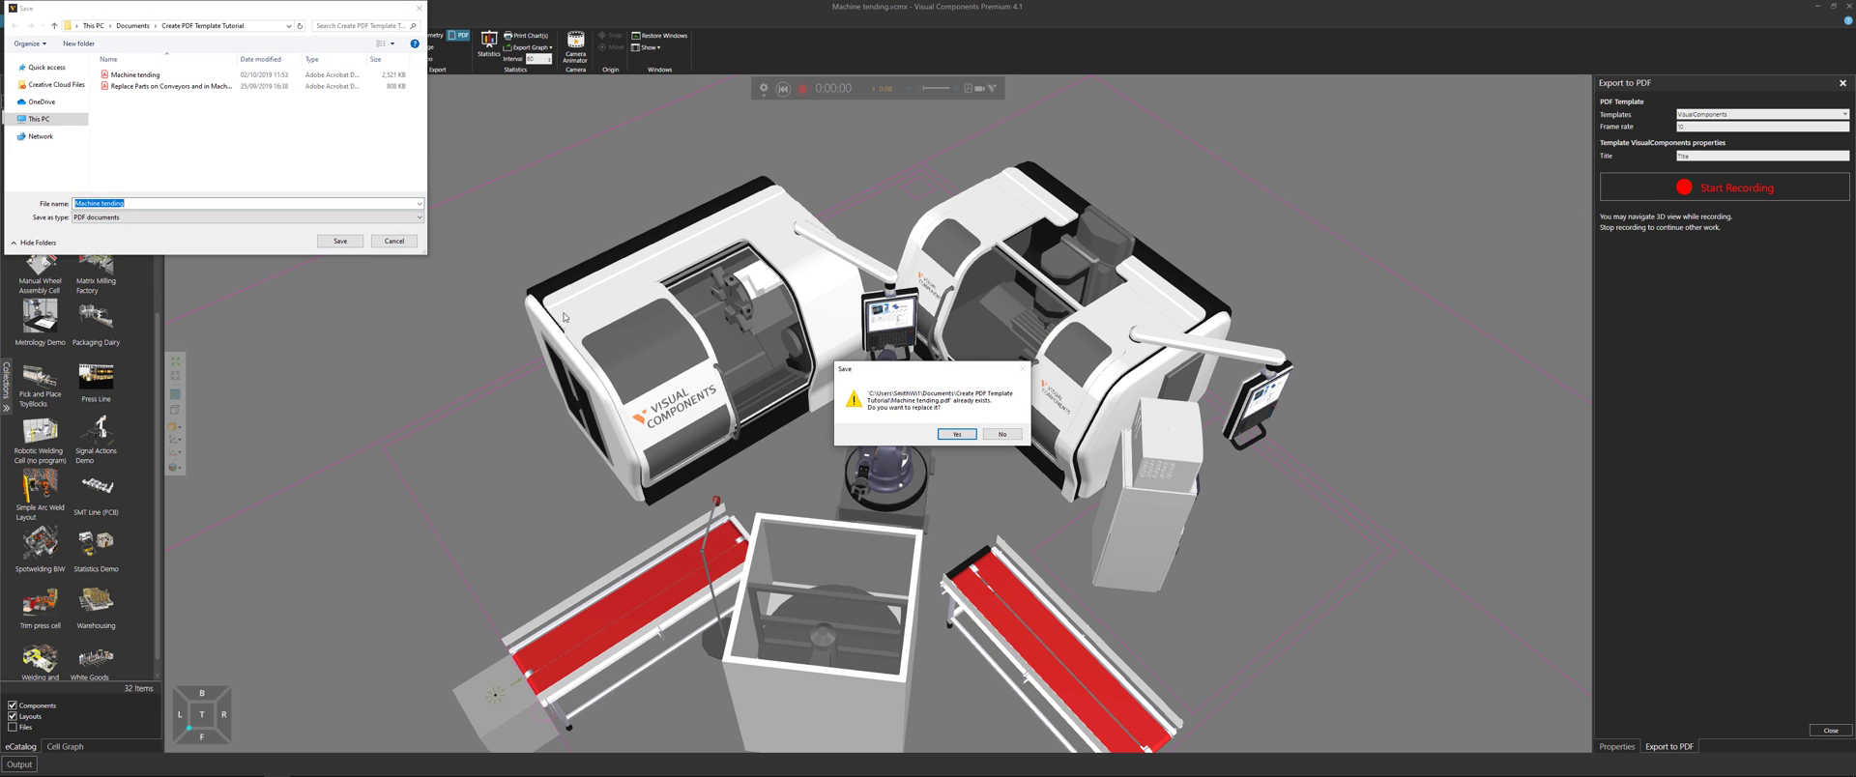
pyautogui.click(957, 434)
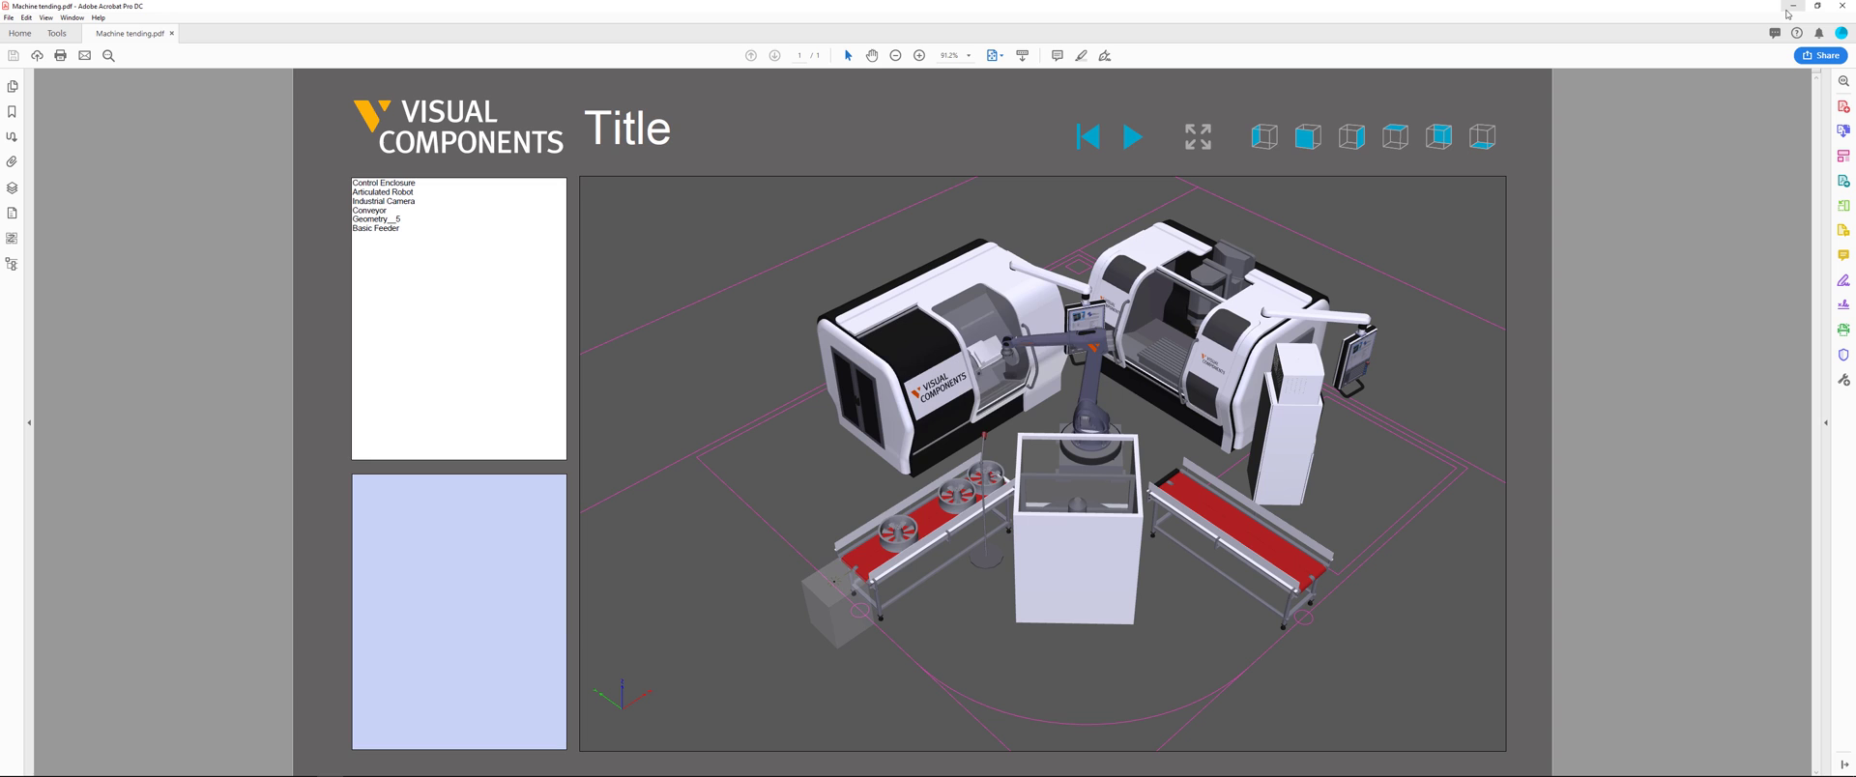
# Step: Close the exported Machine tending.pdf document in Acrobat
pyautogui.click(171, 34)
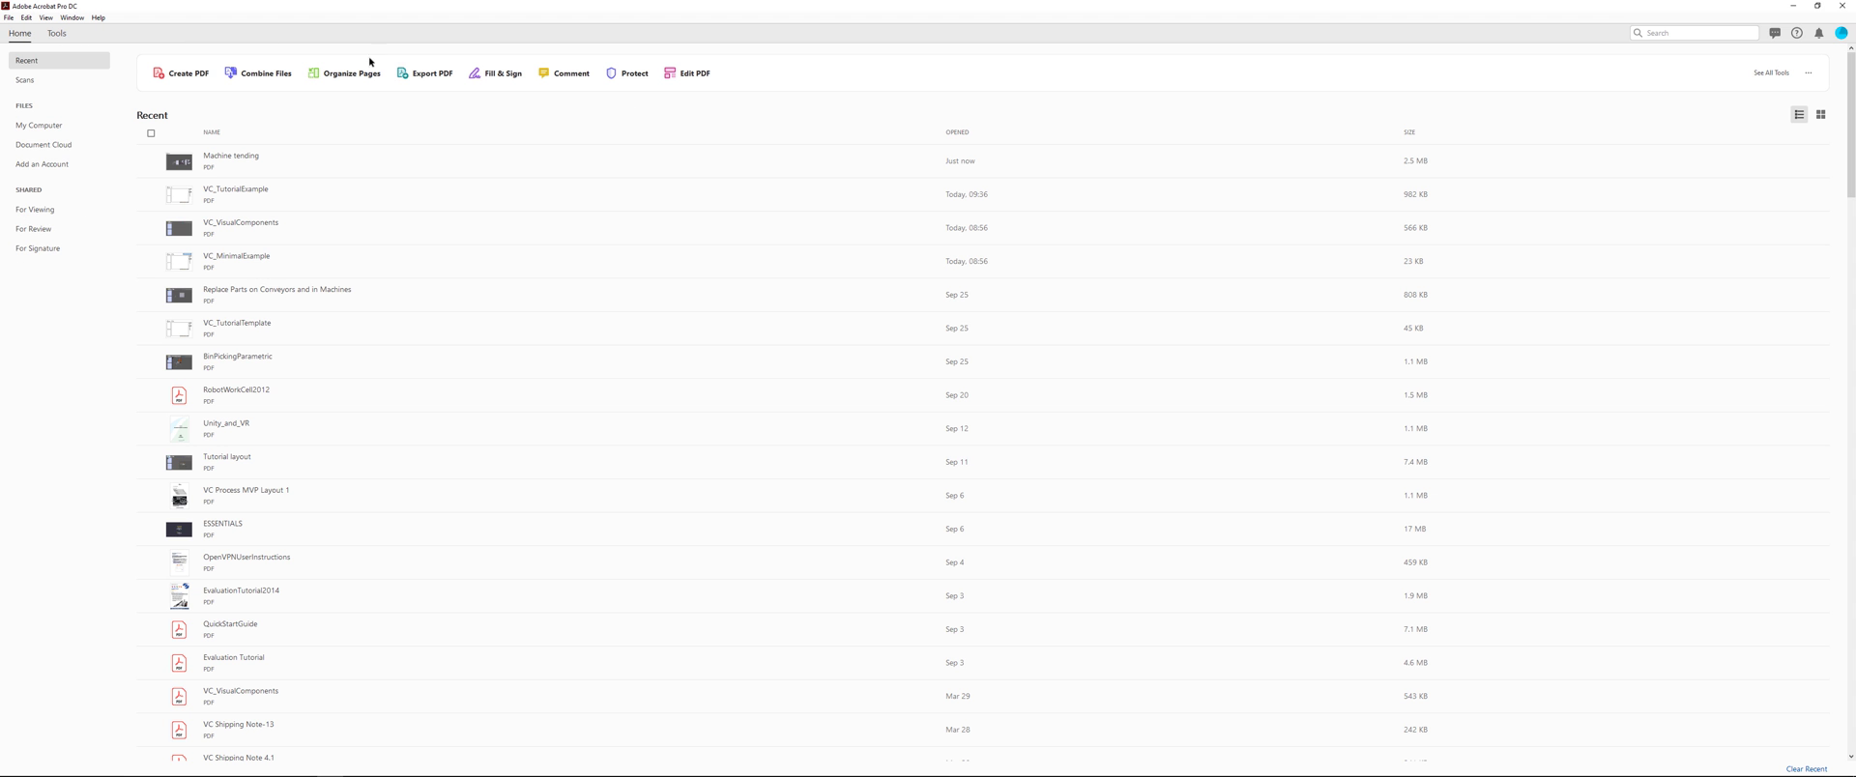
# Step: Set the floor layout's PDF Exportlevel to No export, then reset the simulation
pyautogui.click(1794, 8)
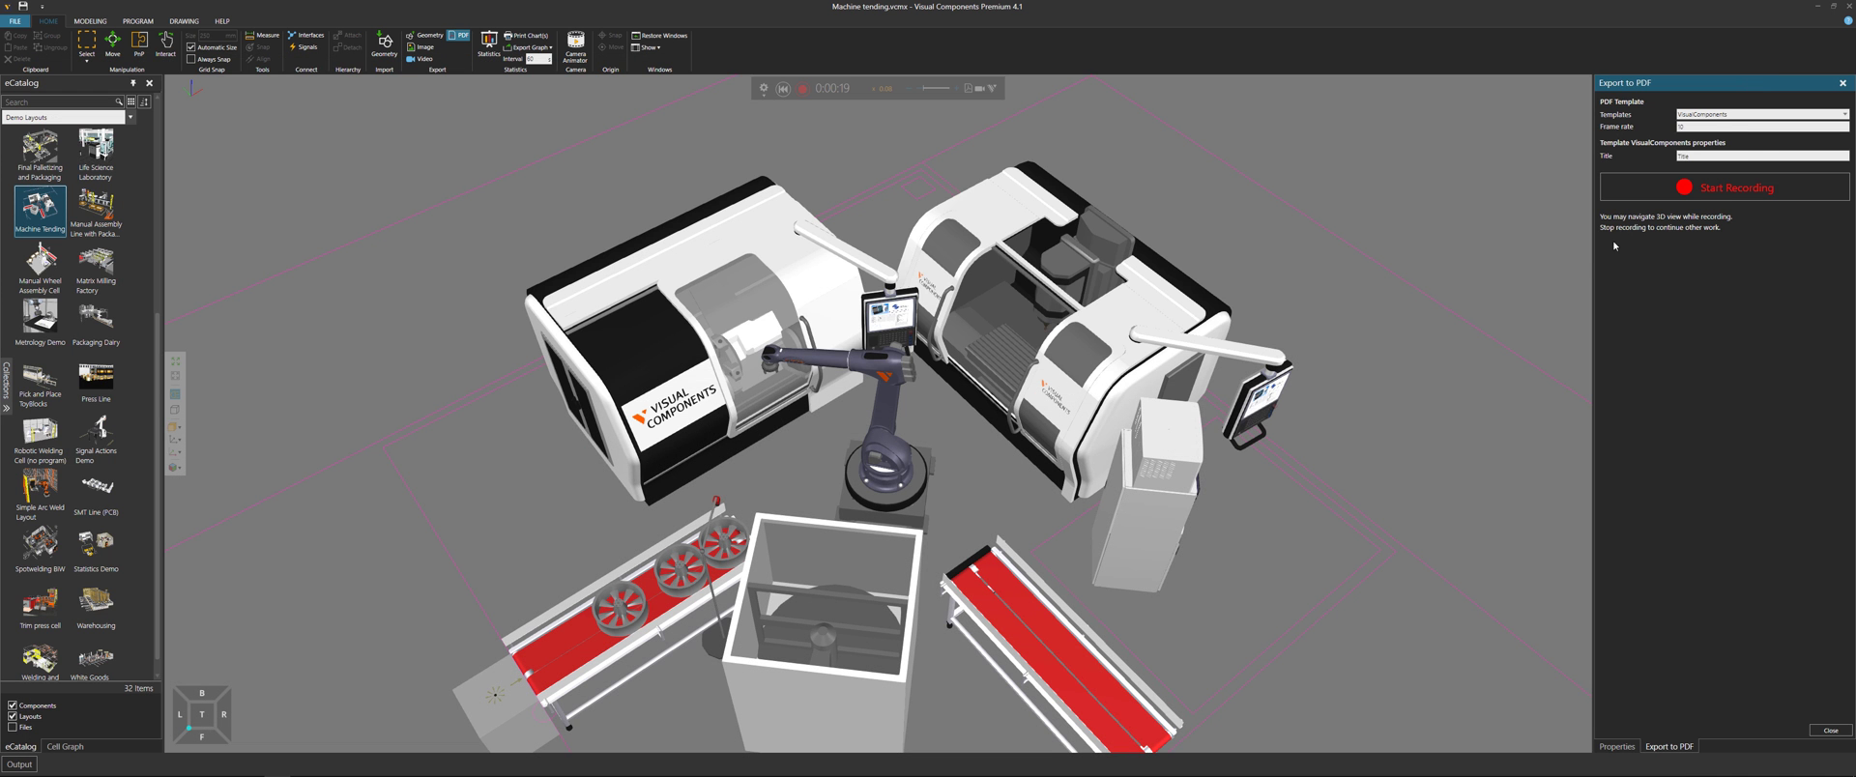
pyautogui.click(1327, 499)
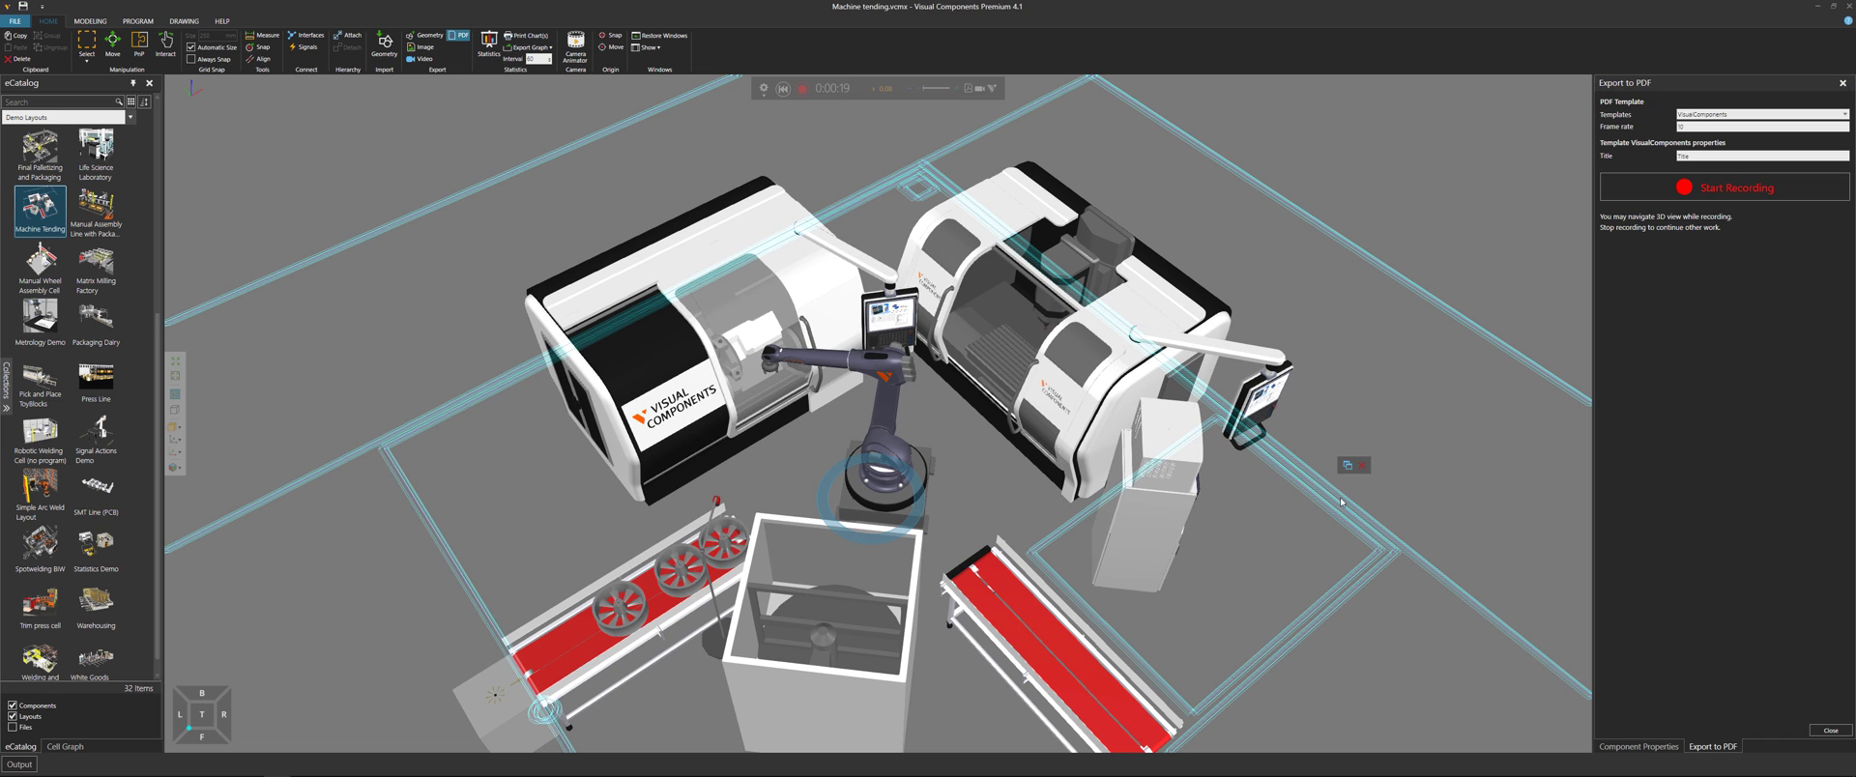
pyautogui.click(1646, 746)
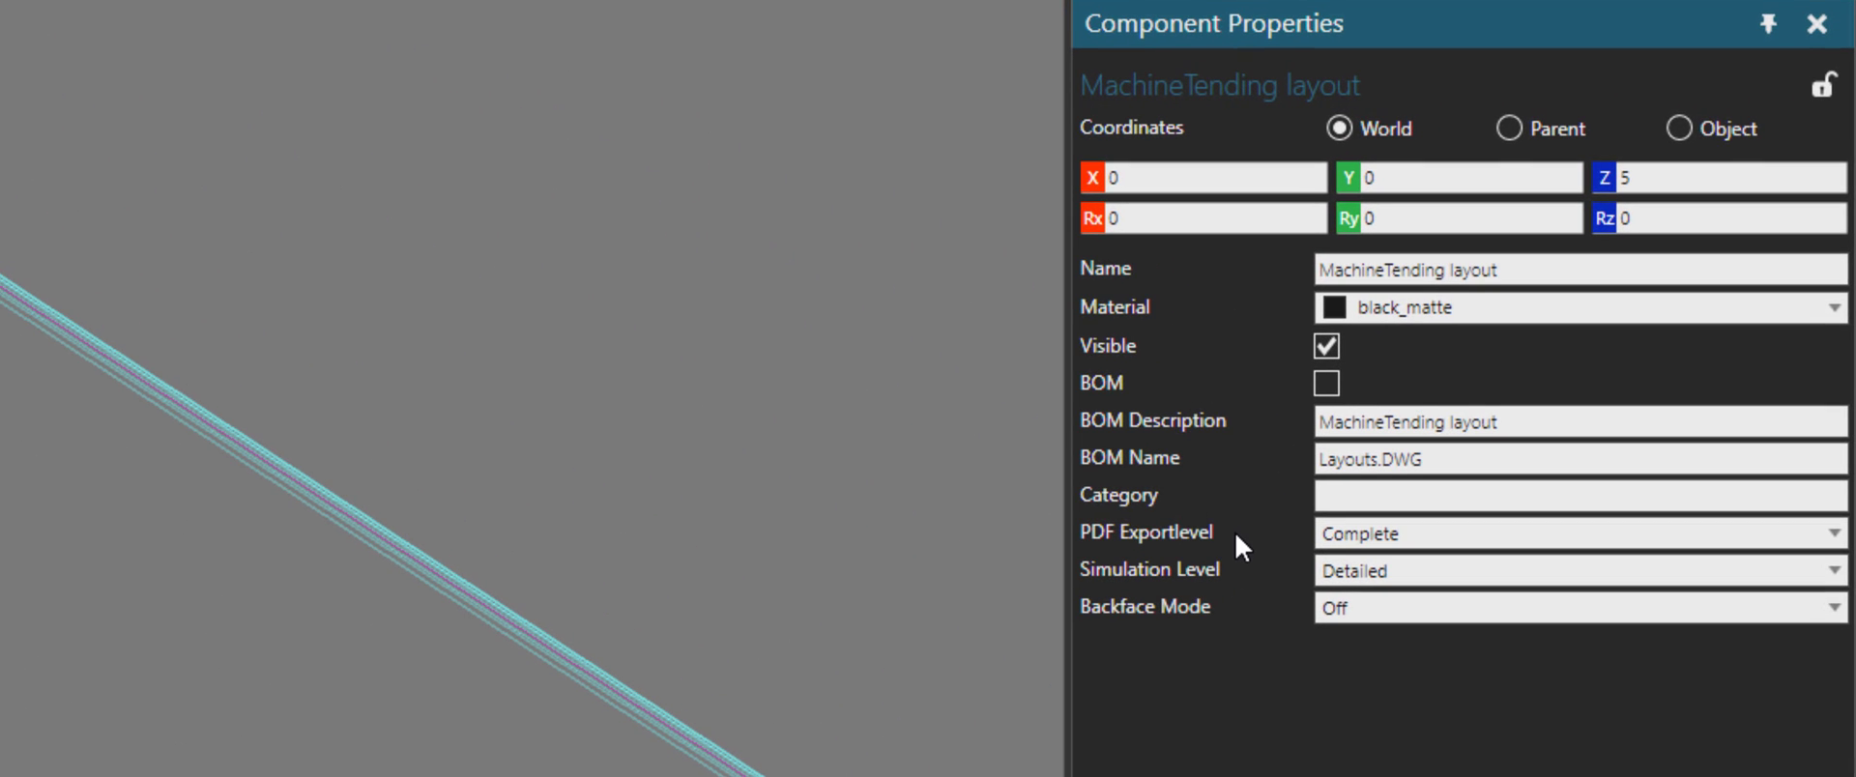
pyautogui.click(1442, 534)
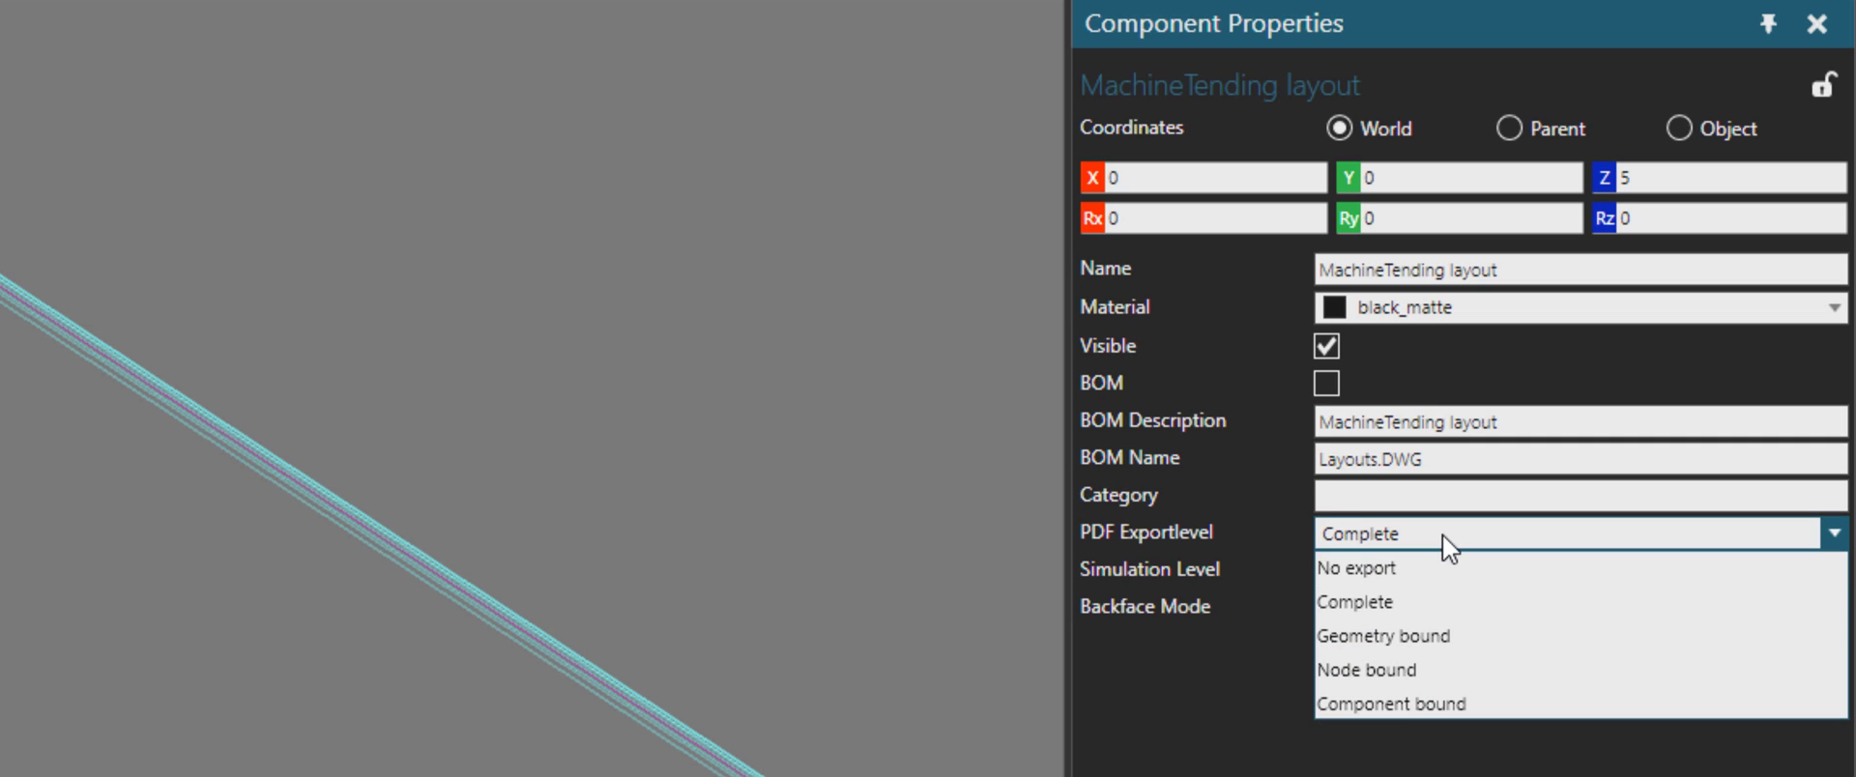
pyautogui.click(1400, 570)
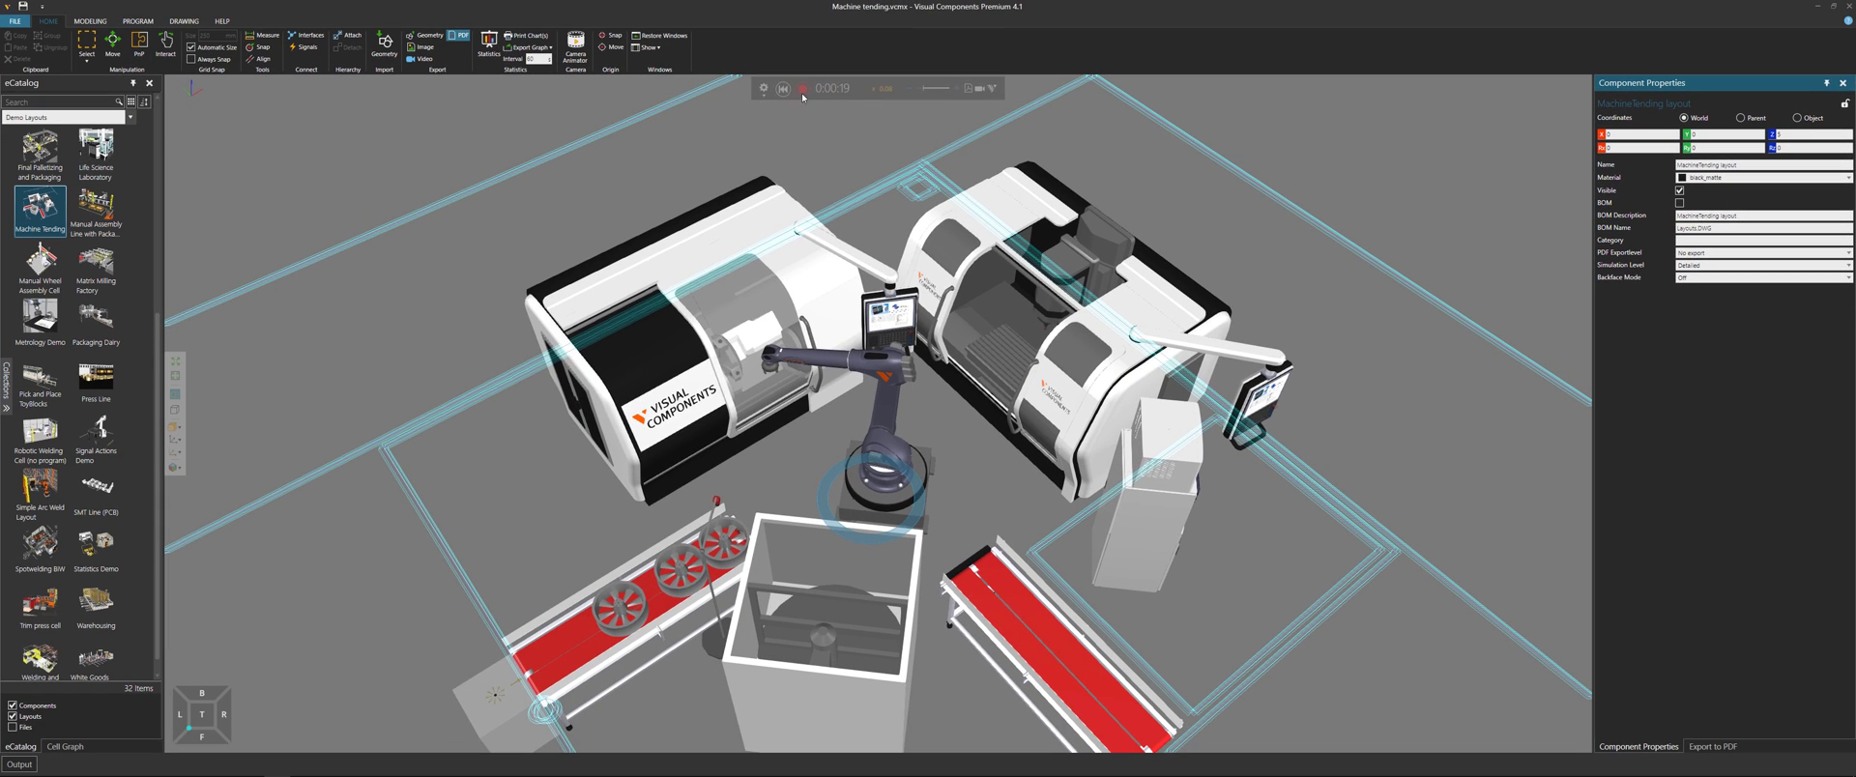
pyautogui.click(396, 80)
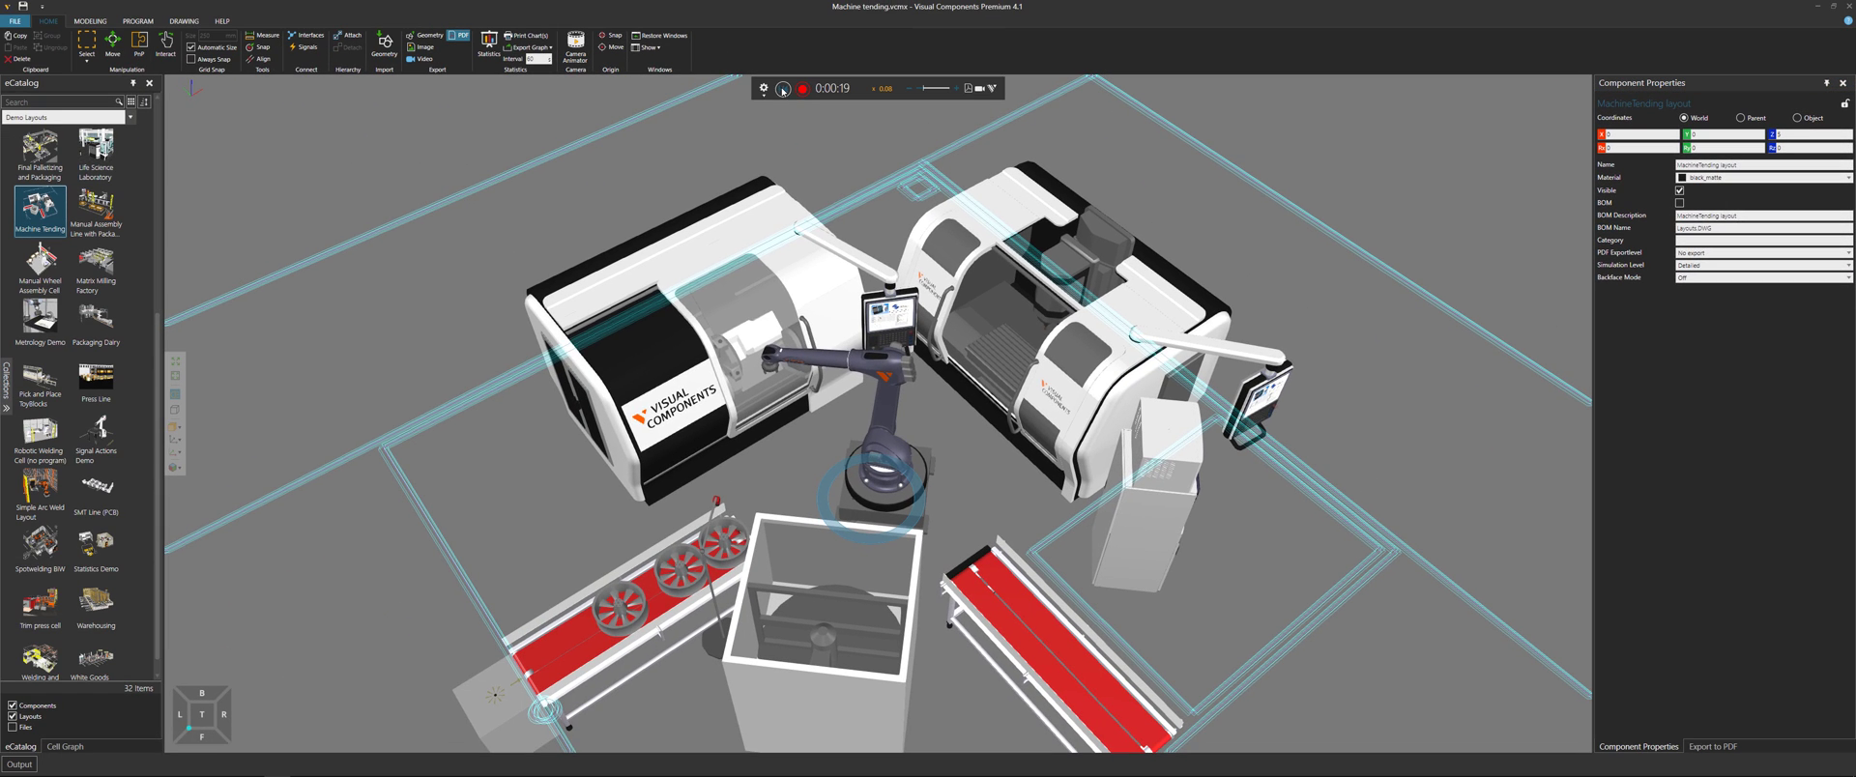
# Step: Re-record the simulation into Machine tending.pdf, replacing the old file, then stop and save
pyautogui.click(970, 89)
pyautogui.click(1683, 196)
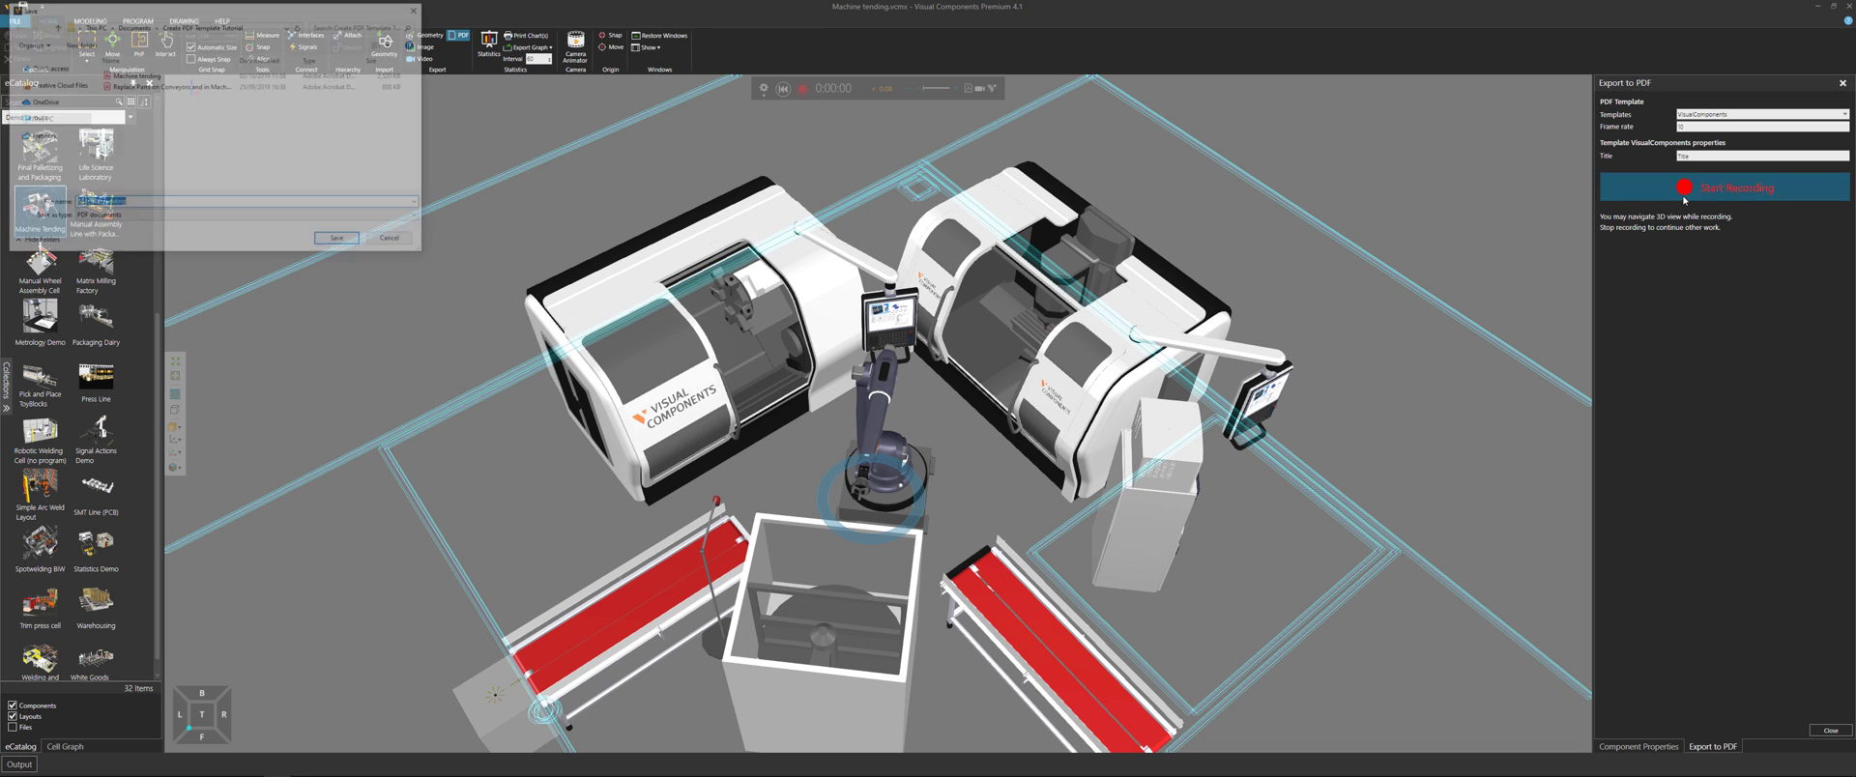
pyautogui.click(343, 244)
pyautogui.click(956, 434)
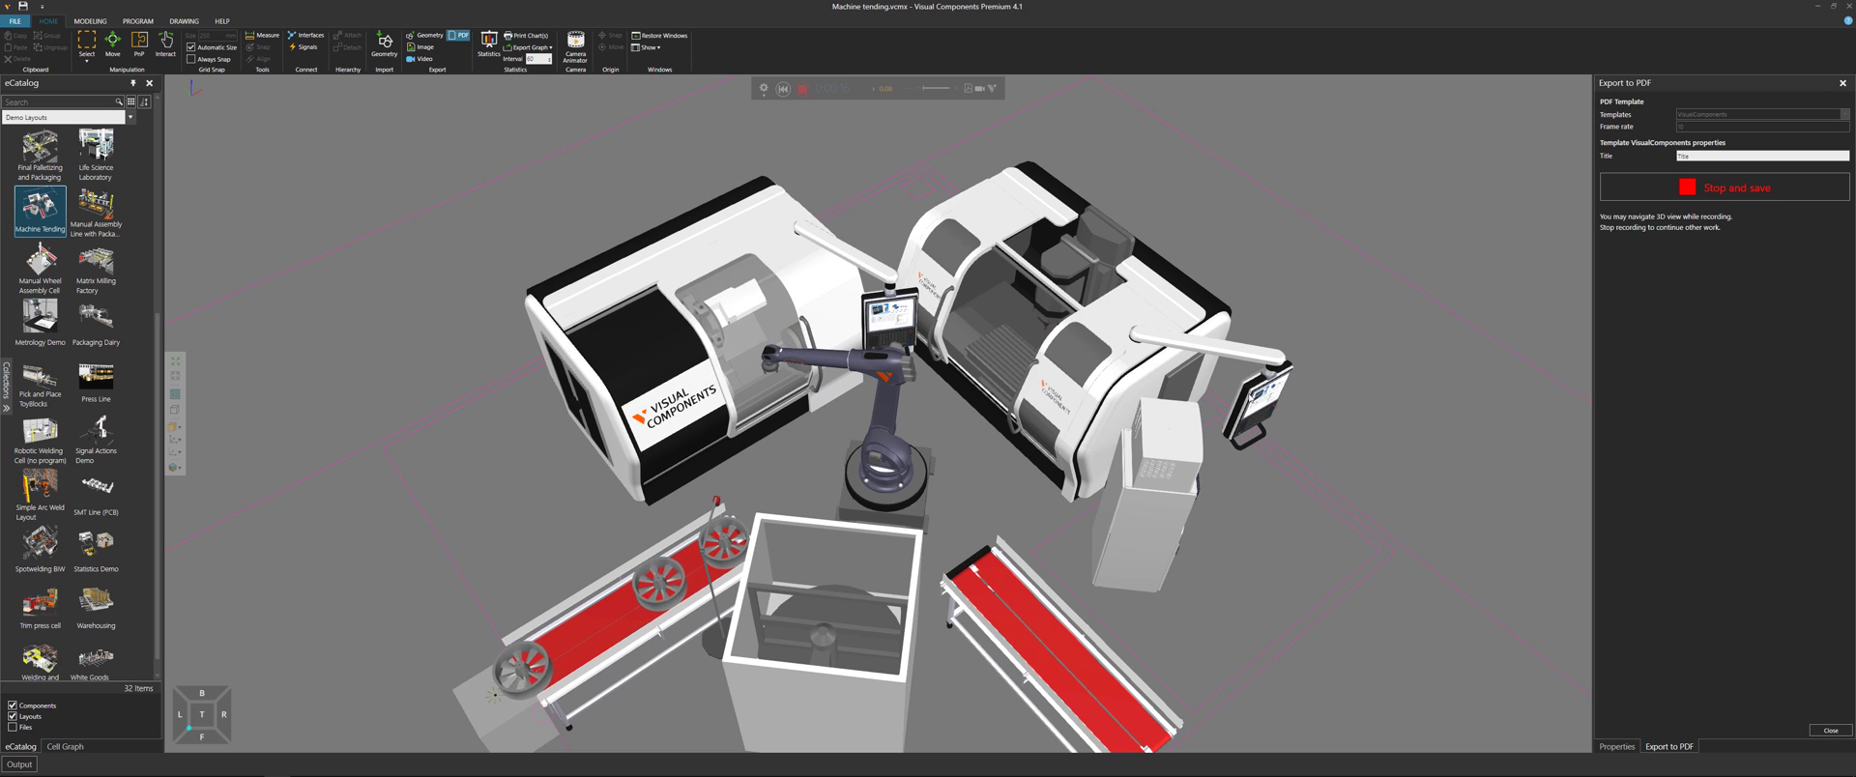
pyautogui.click(1725, 187)
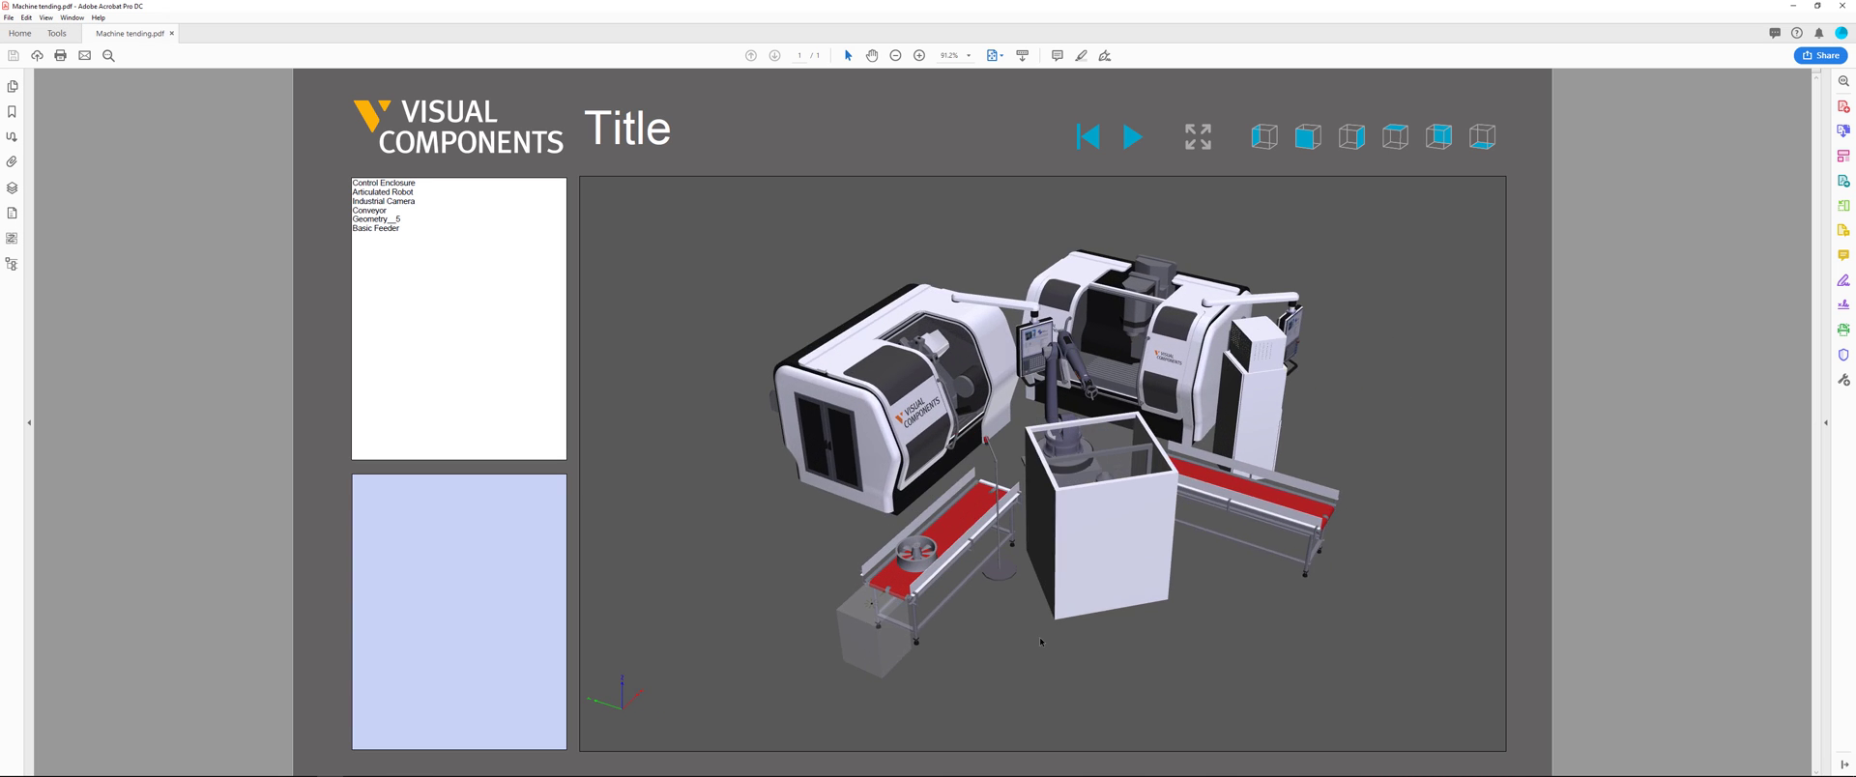
# Step: Orbit and zoom the 3D model to confirm the floor is gone, then close the PDF
pyautogui.moveTo(1022, 651); pyautogui.dragTo(1035, 530)
pyautogui.scroll(2, 1034, 531)
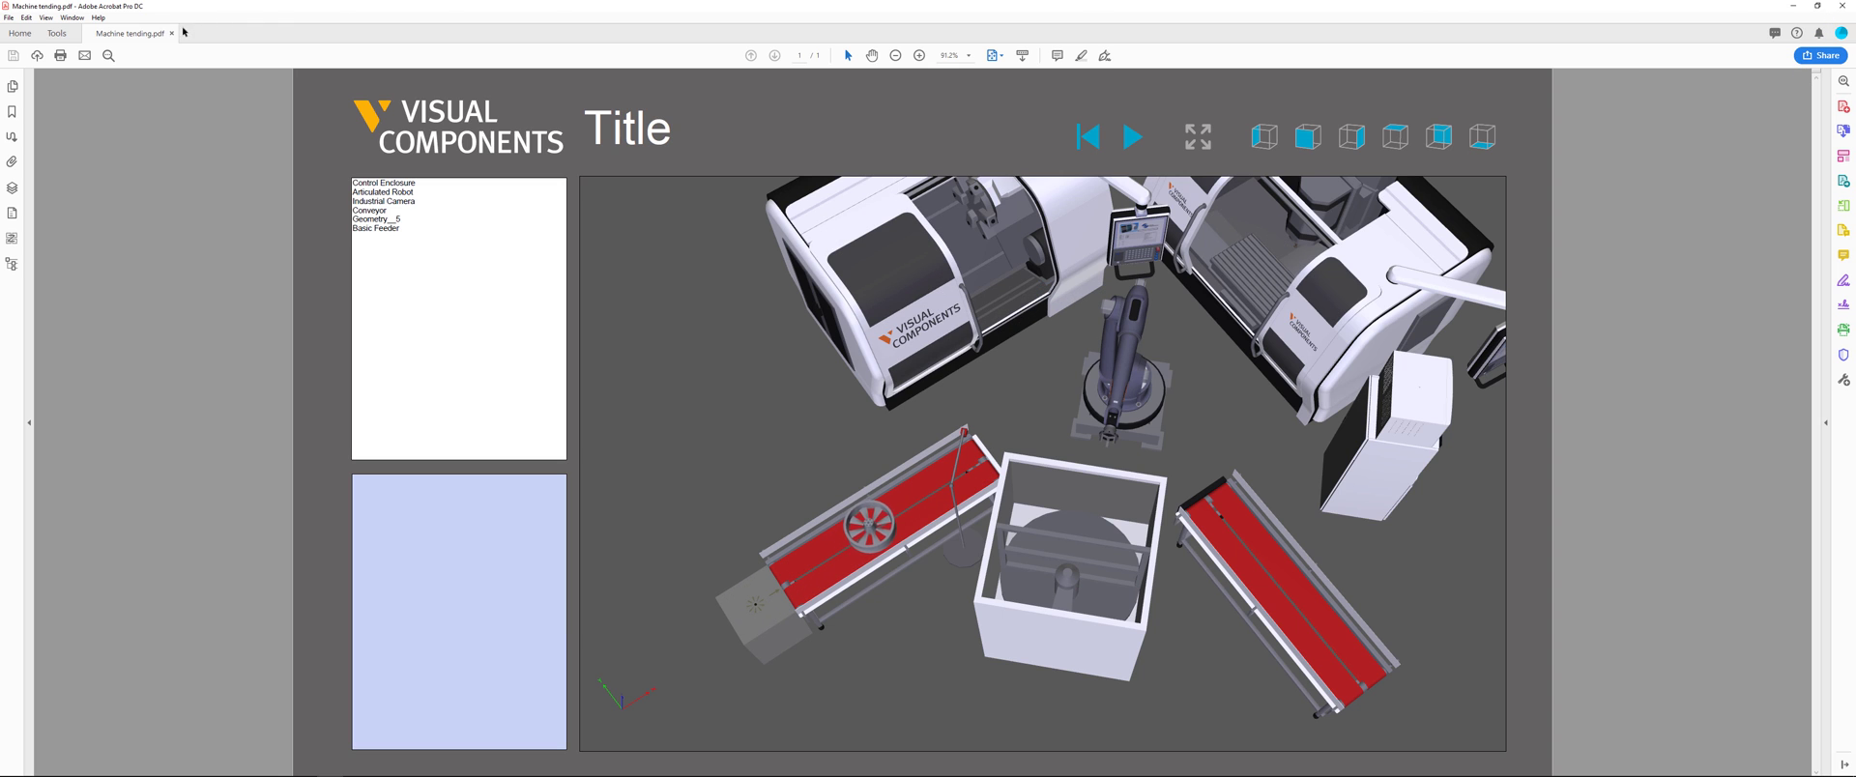
pyautogui.hotkey('ctrl', 'w')
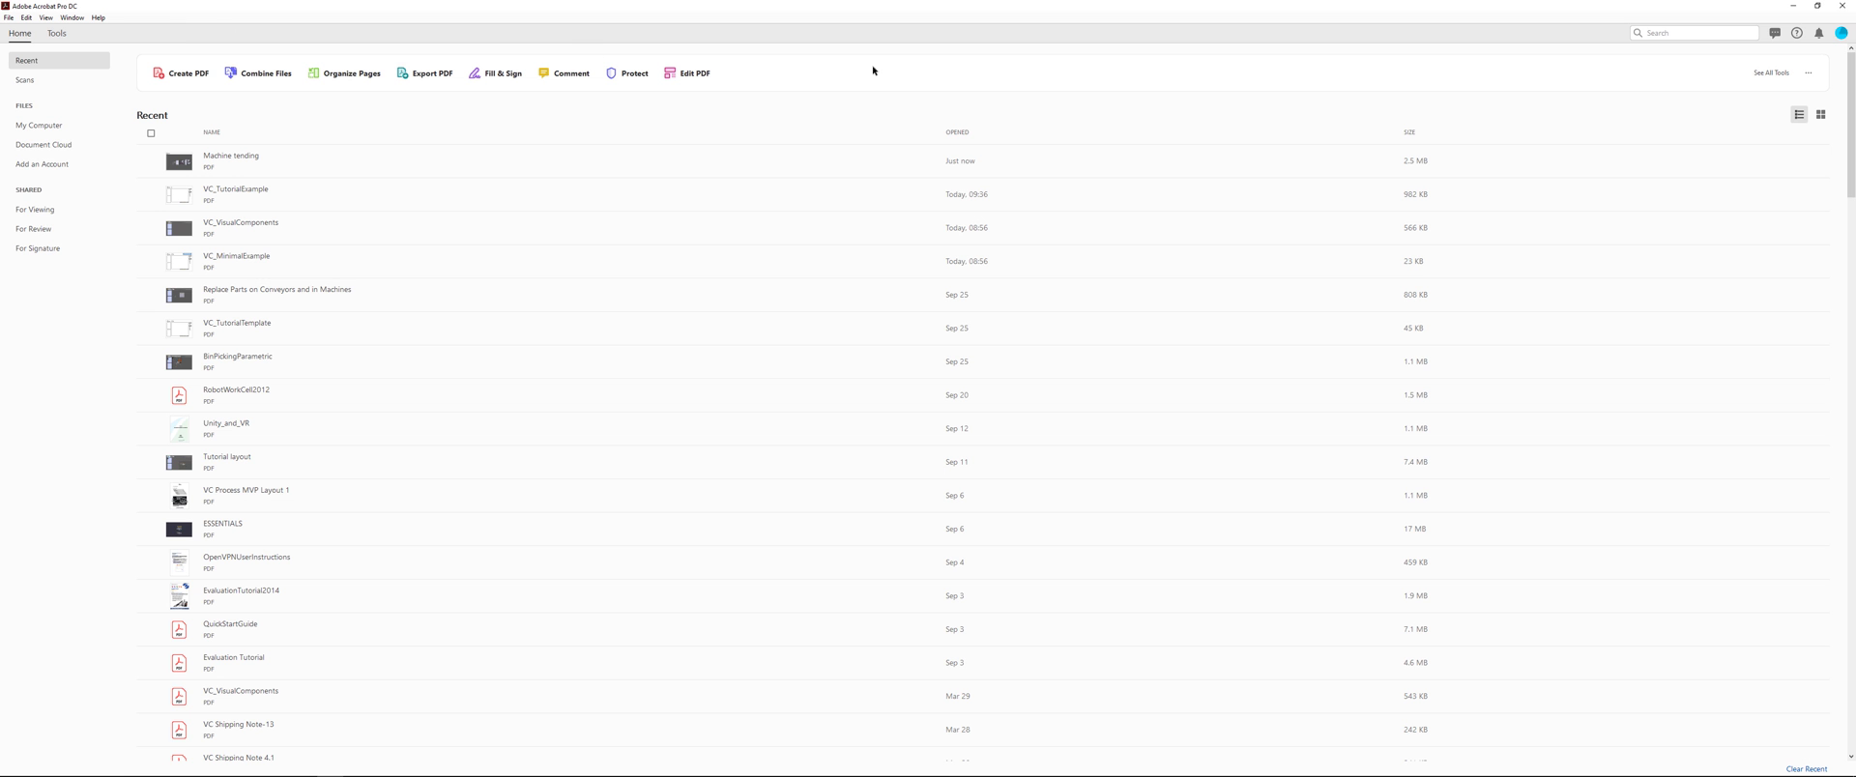
# Step: Reset the simulation and set both conveyors' PDF Exportlevel to No export
pyautogui.click(1790, 10)
pyautogui.click(783, 88)
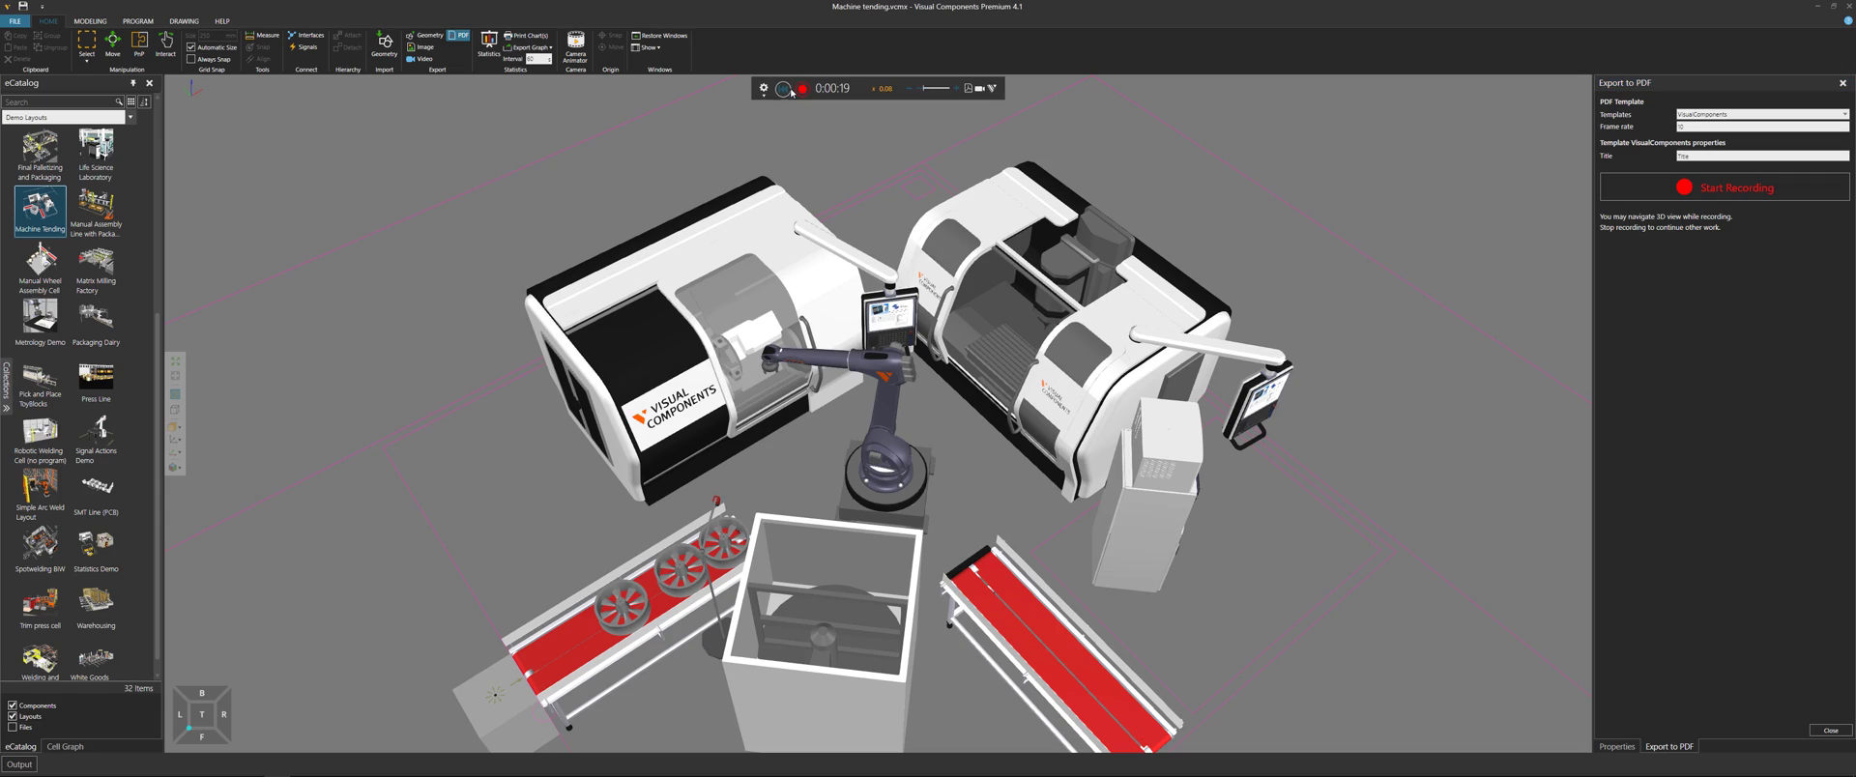
pyautogui.moveTo(752, 495); pyautogui.dragTo(593, 353, button='right')
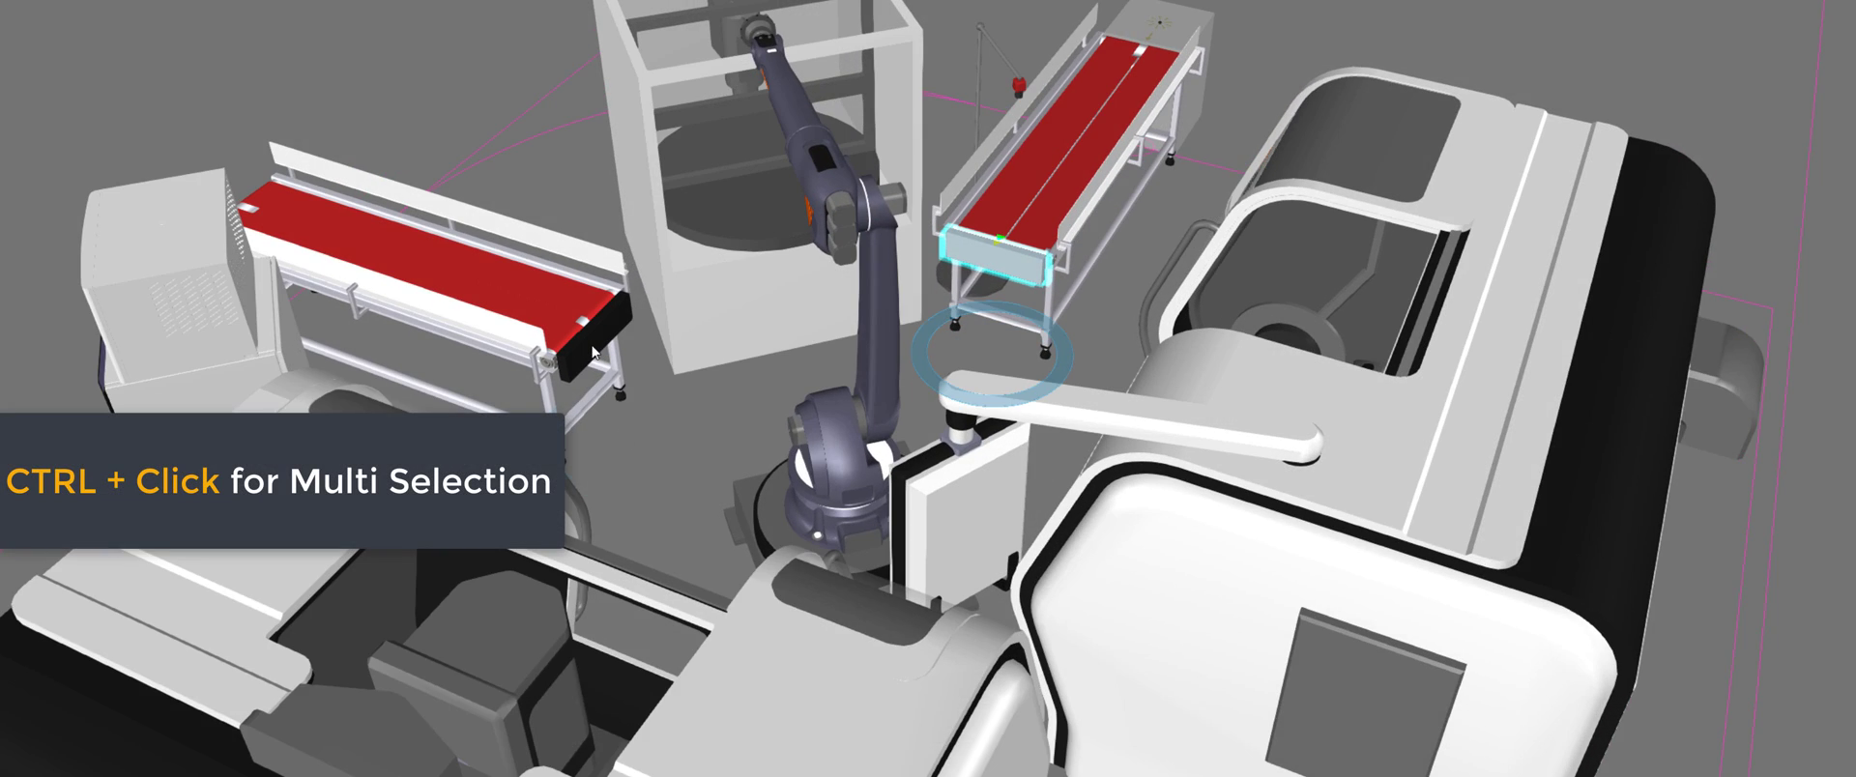
pyautogui.keyDown('ctrl'); pyautogui.click(592, 353); pyautogui.keyUp('ctrl')
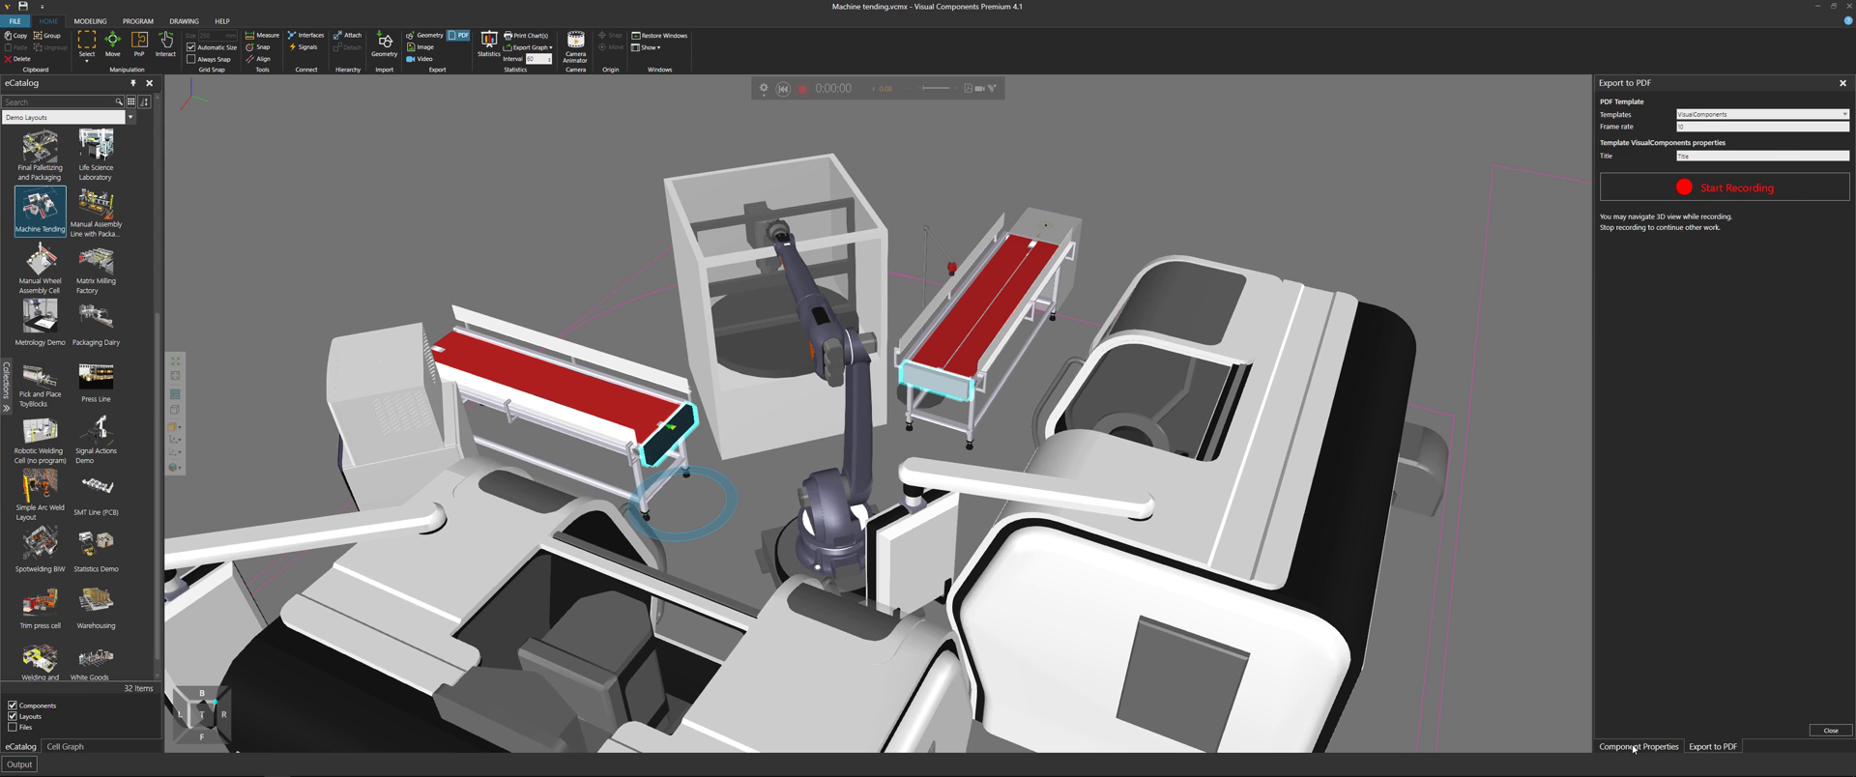
pyautogui.click(1634, 747)
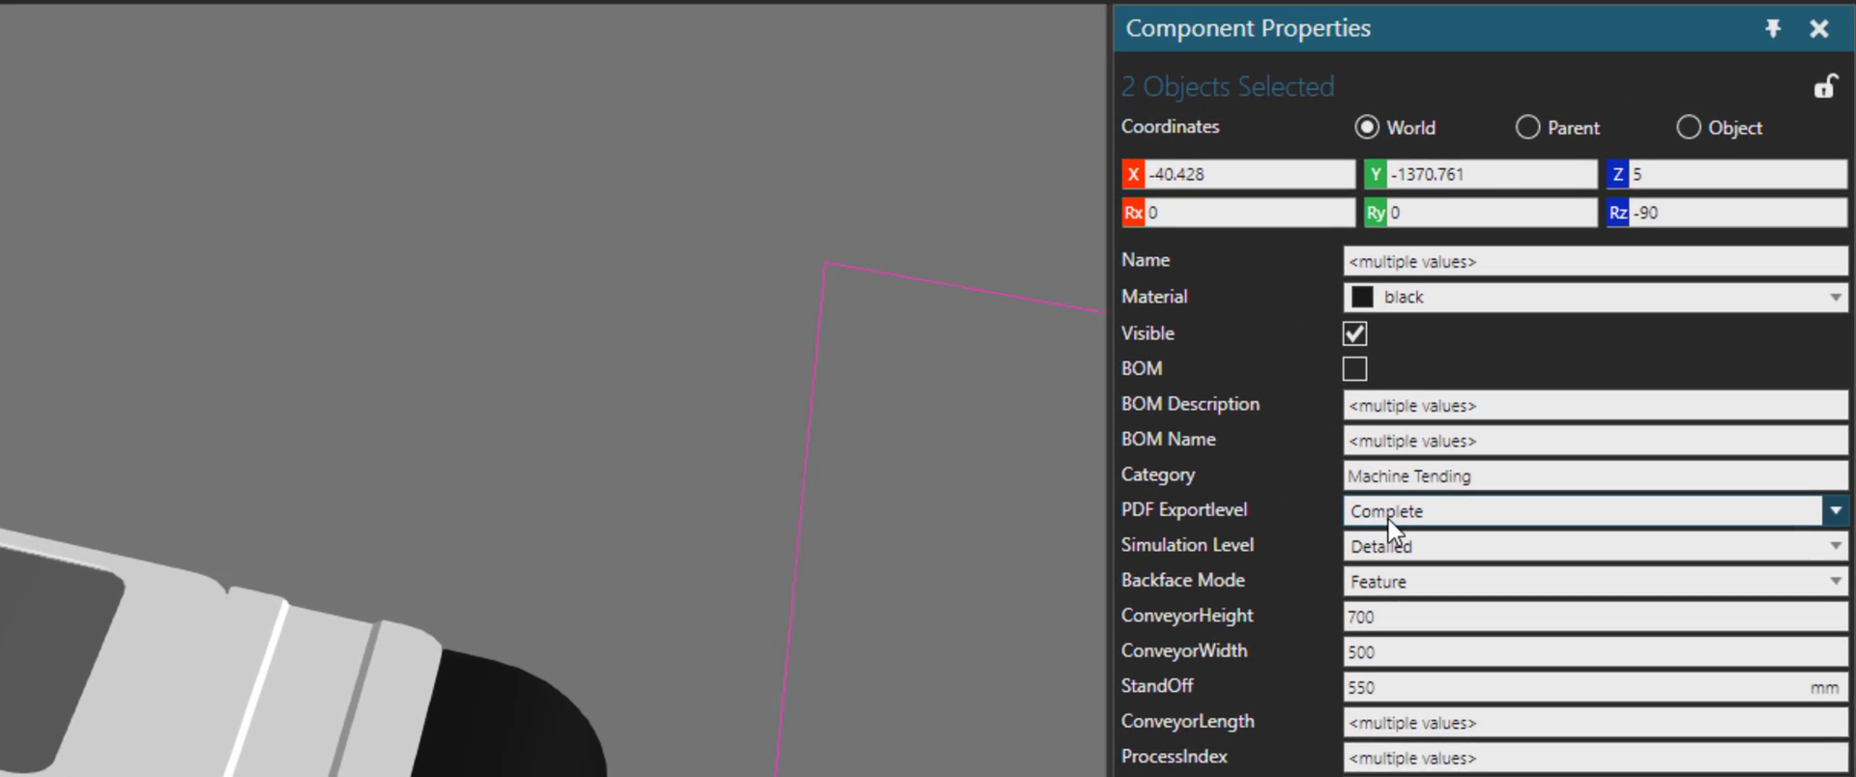
pyautogui.click(1695, 254)
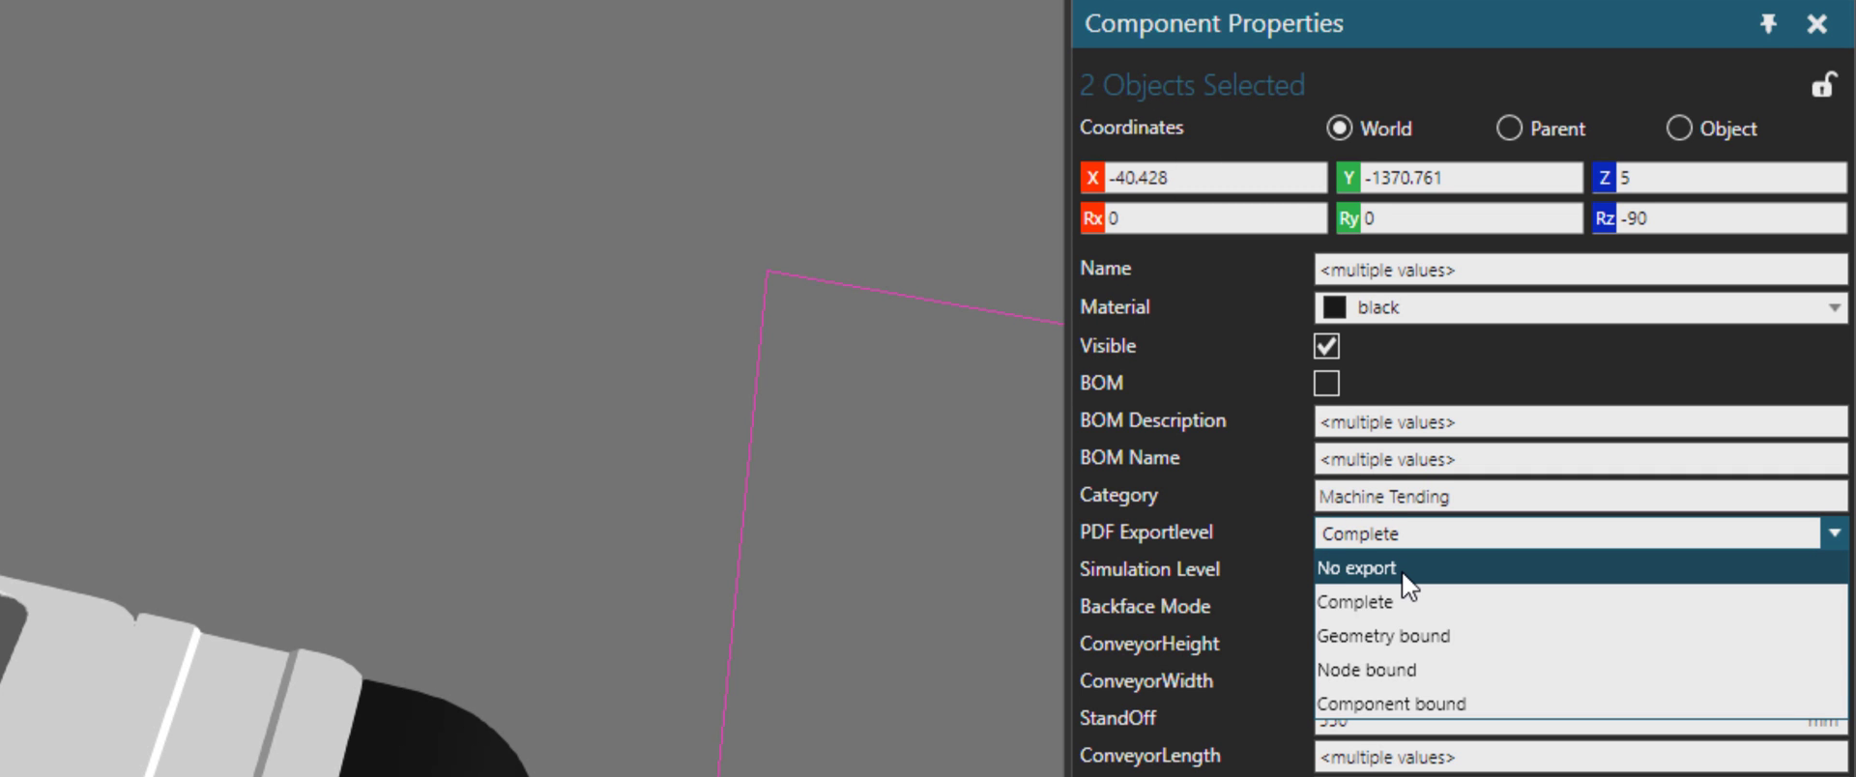
pyautogui.click(1401, 570)
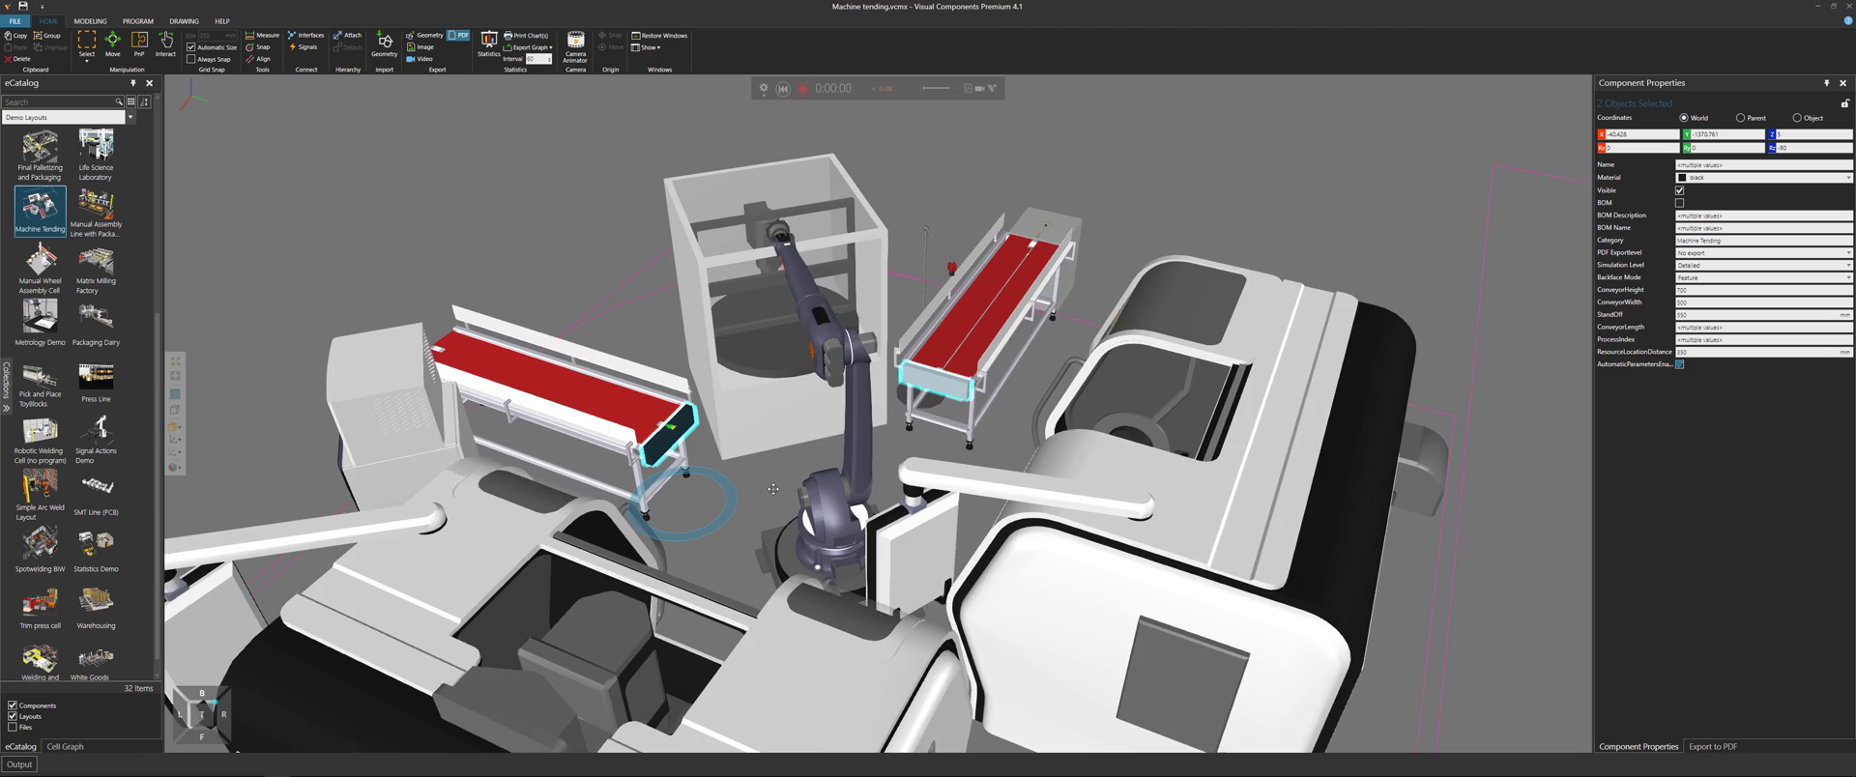
pyautogui.moveTo(531, 574); pyautogui.dragTo(582, 568, button='right')
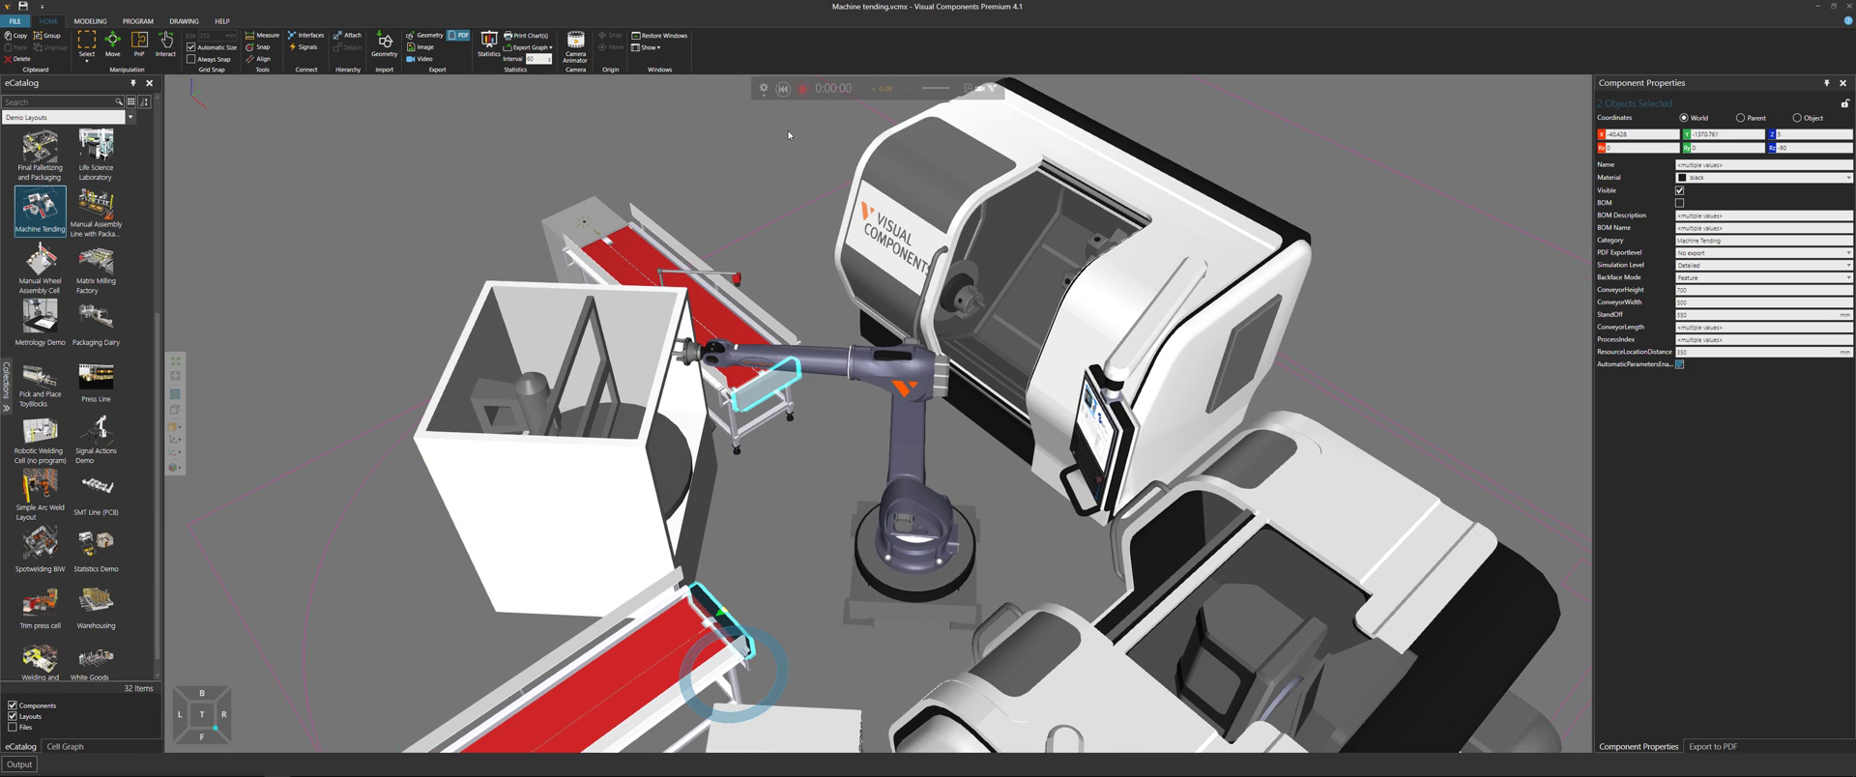
# Step: Record the running simulation into Machine tending.pdf, replacing the file, then stop and save
pyautogui.click(969, 89)
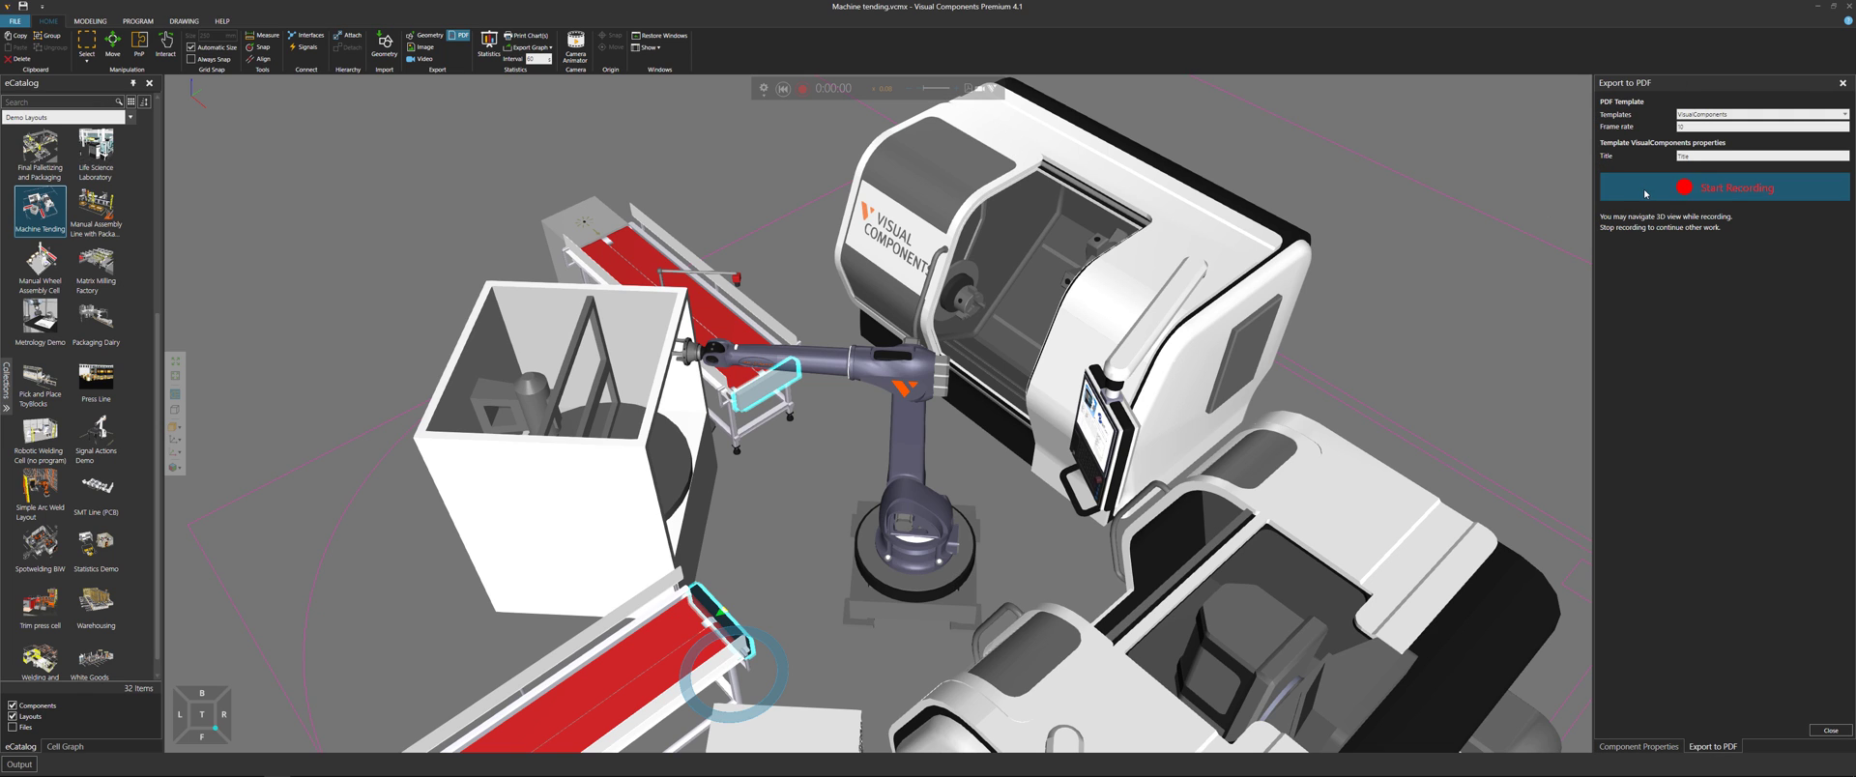
pyautogui.click(1730, 187)
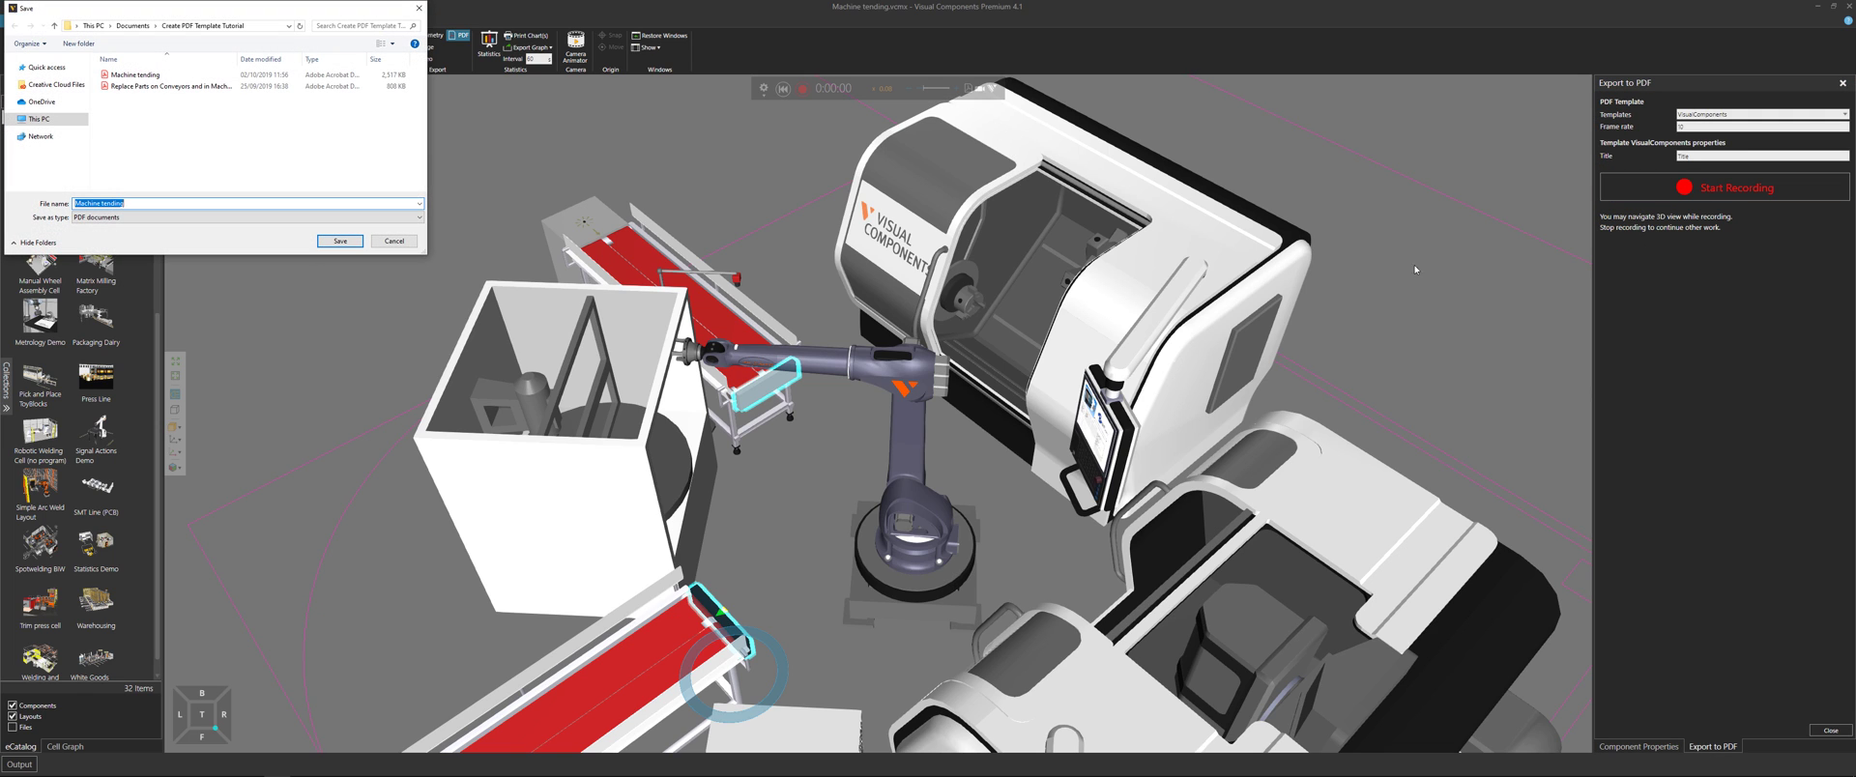
pyautogui.click(340, 241)
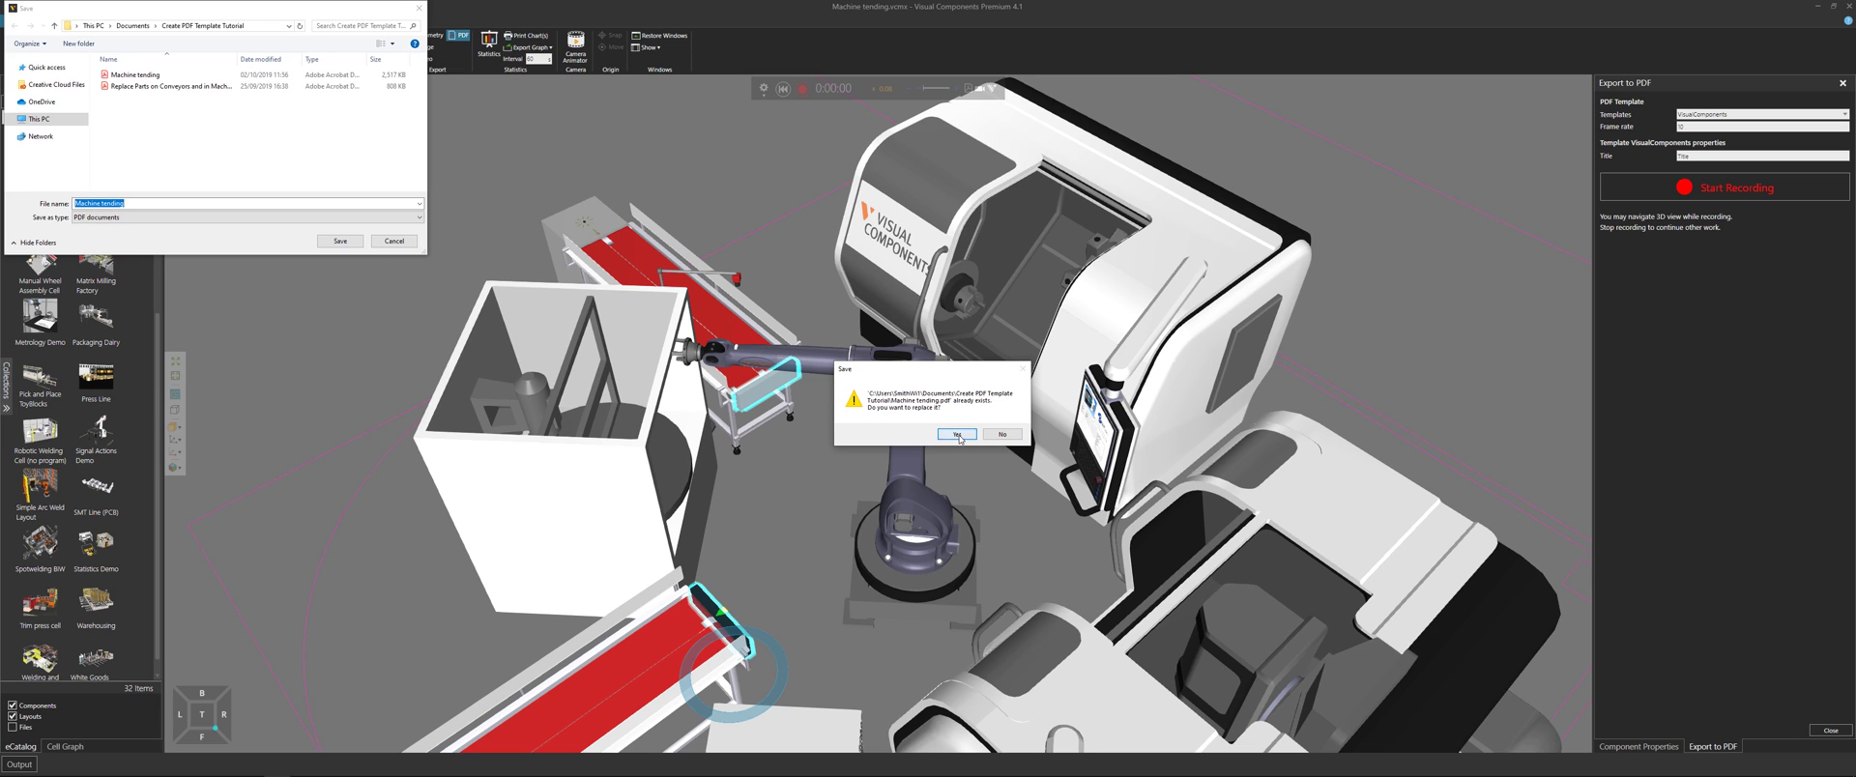
pyautogui.click(957, 434)
pyautogui.moveTo(967, 460); pyautogui.dragTo(1010, 505, button='right')
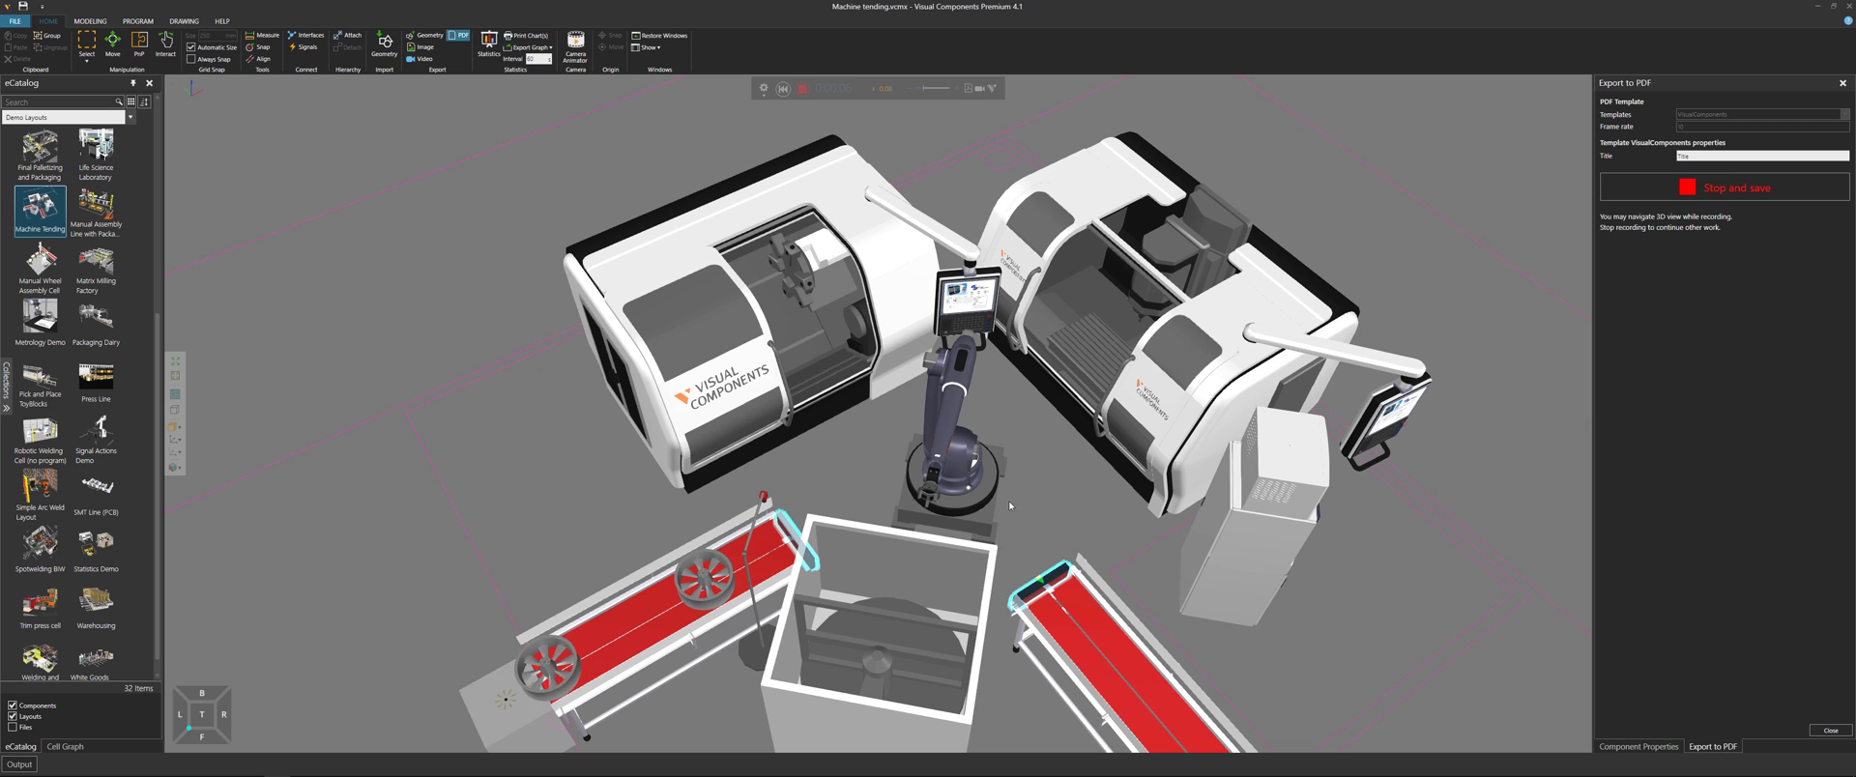
pyautogui.click(1026, 499)
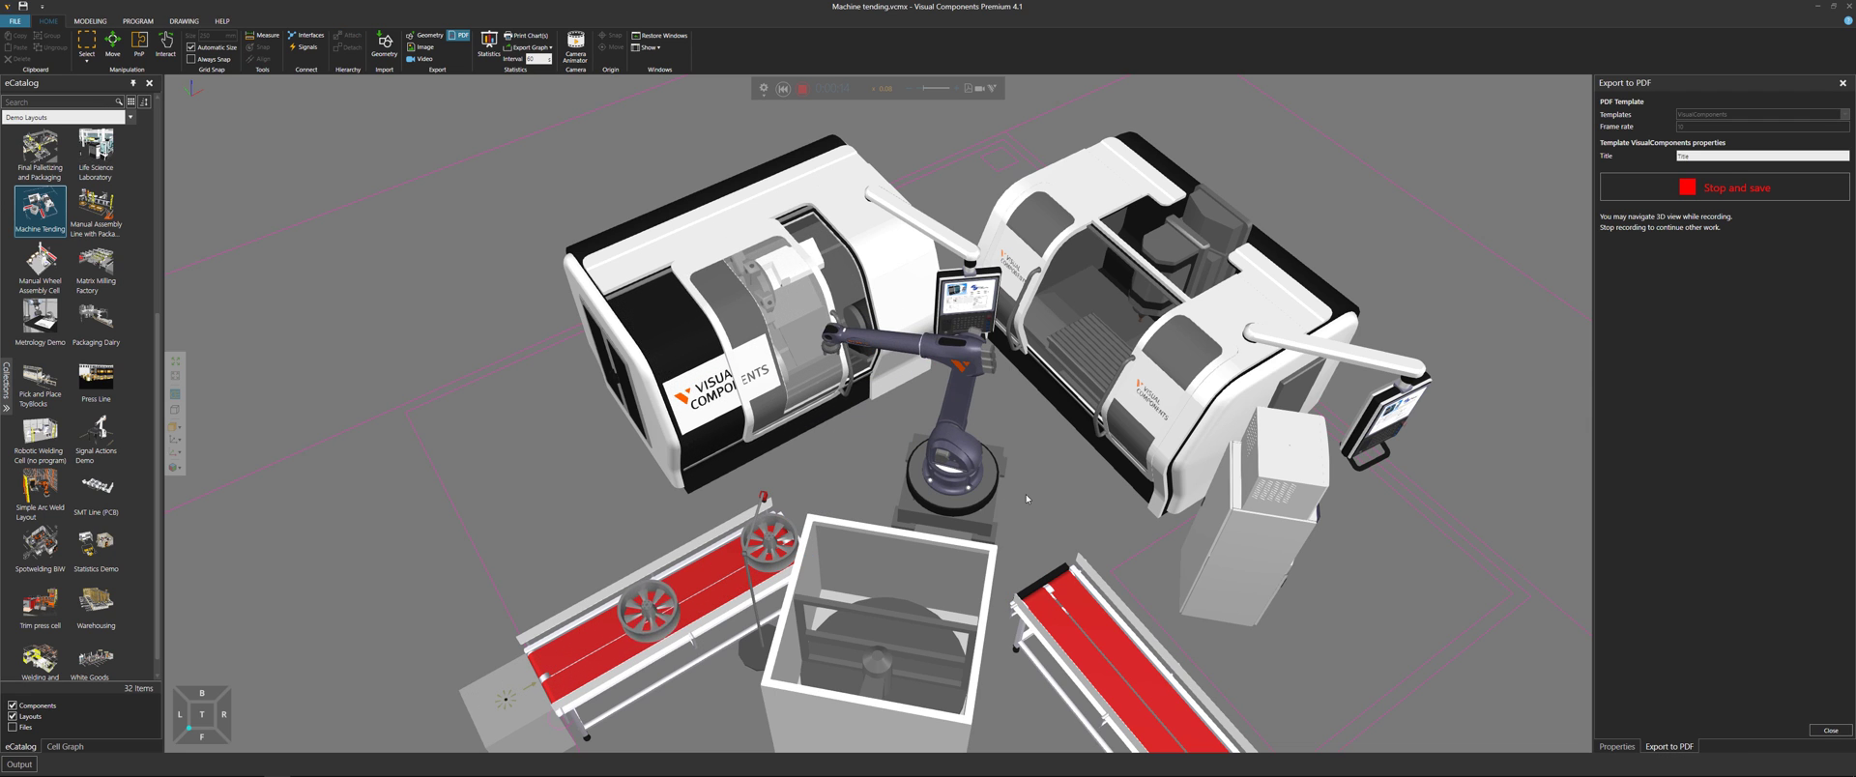
pyautogui.click(1630, 190)
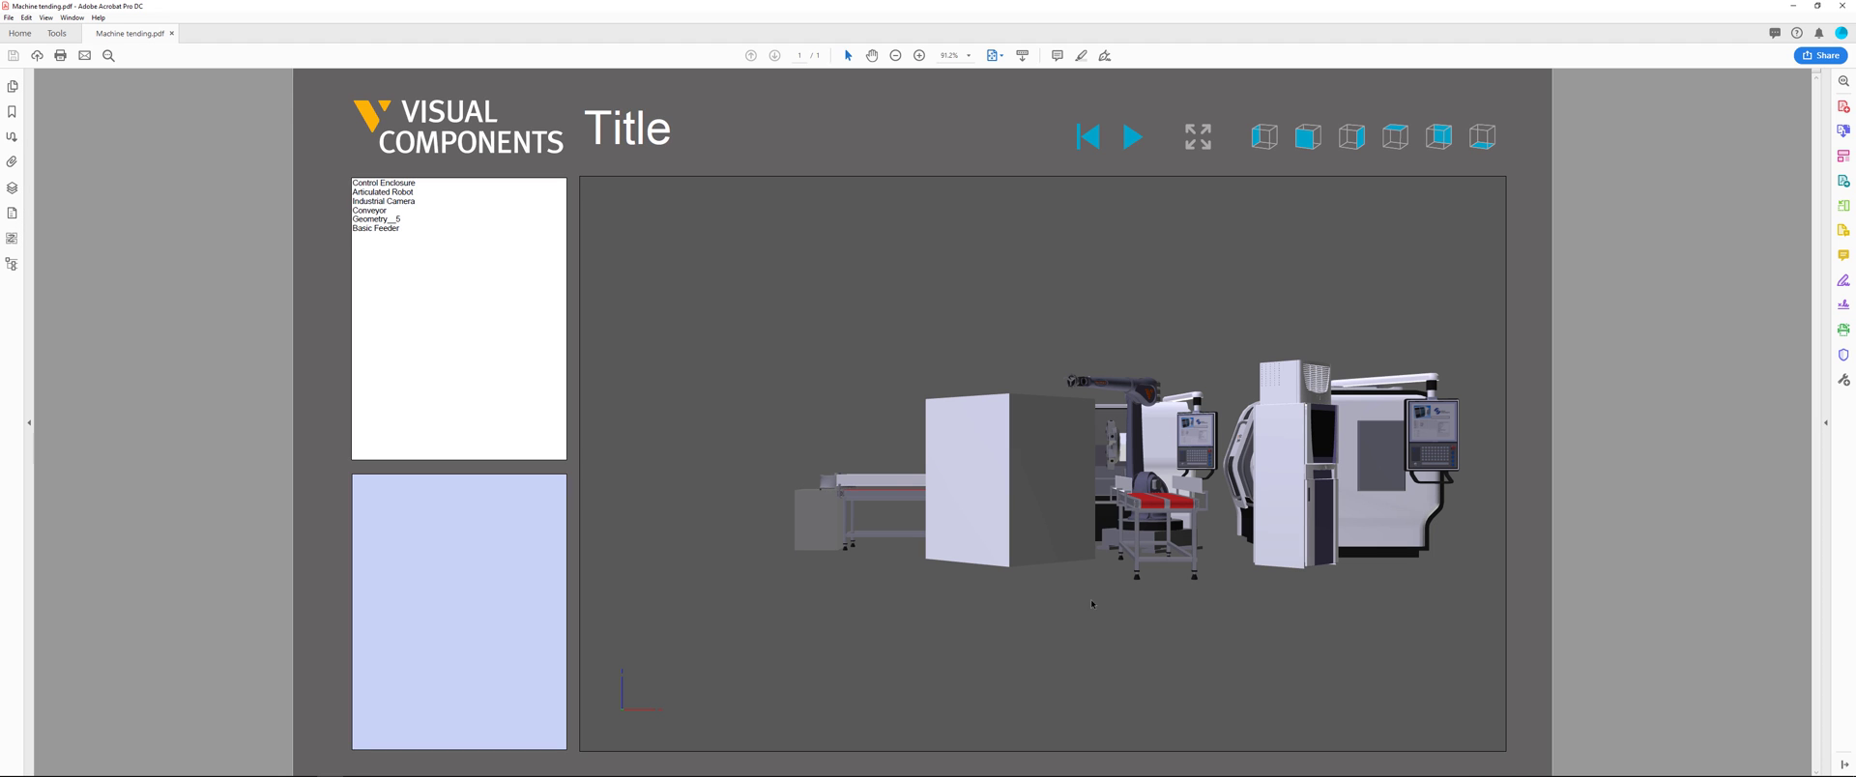
# Step: Orbit the 3D PDF model to a top-down view, then close Acrobat
pyautogui.moveTo(1091, 603); pyautogui.dragTo(980, 399)
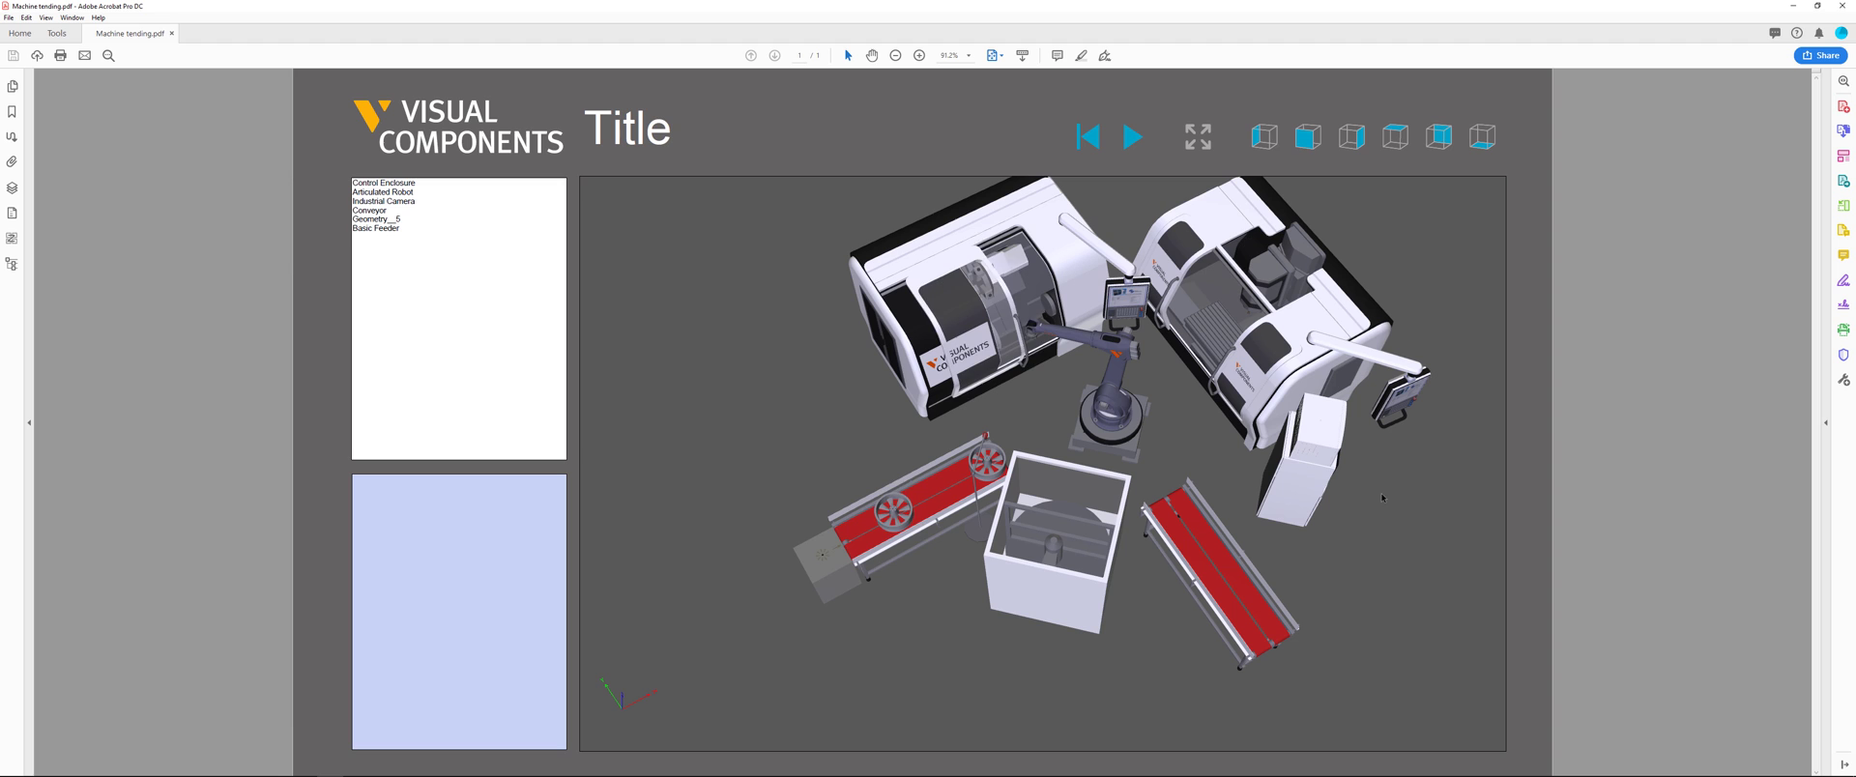
pyautogui.click(1843, 6)
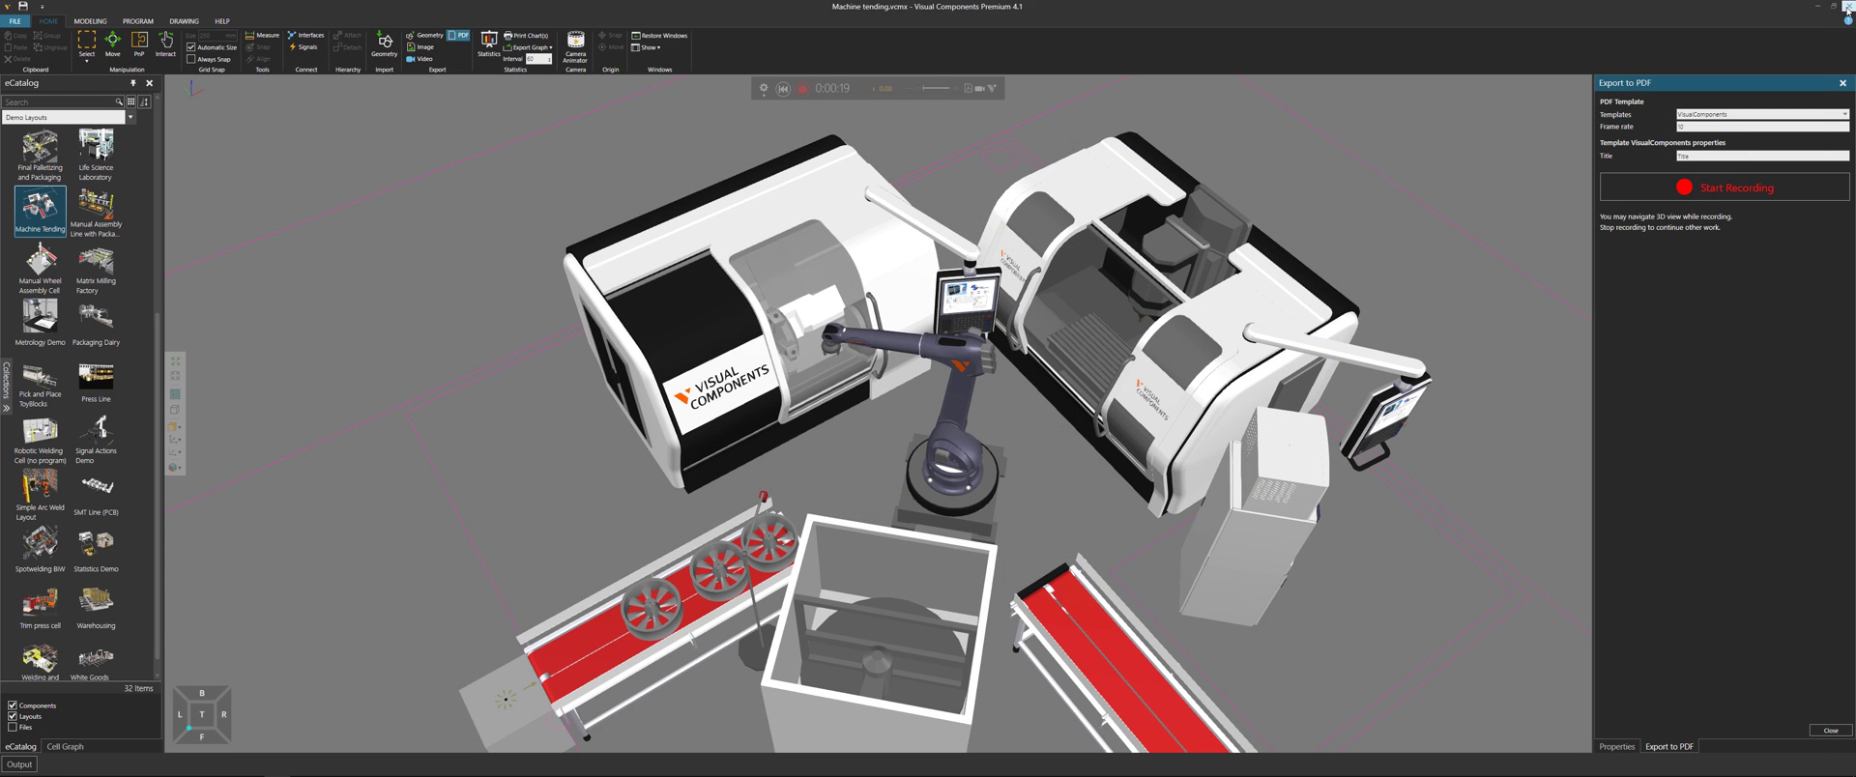
# Step: Reset the simulation and switch the export type to Animation
pyautogui.click(783, 88)
pyautogui.click(992, 92)
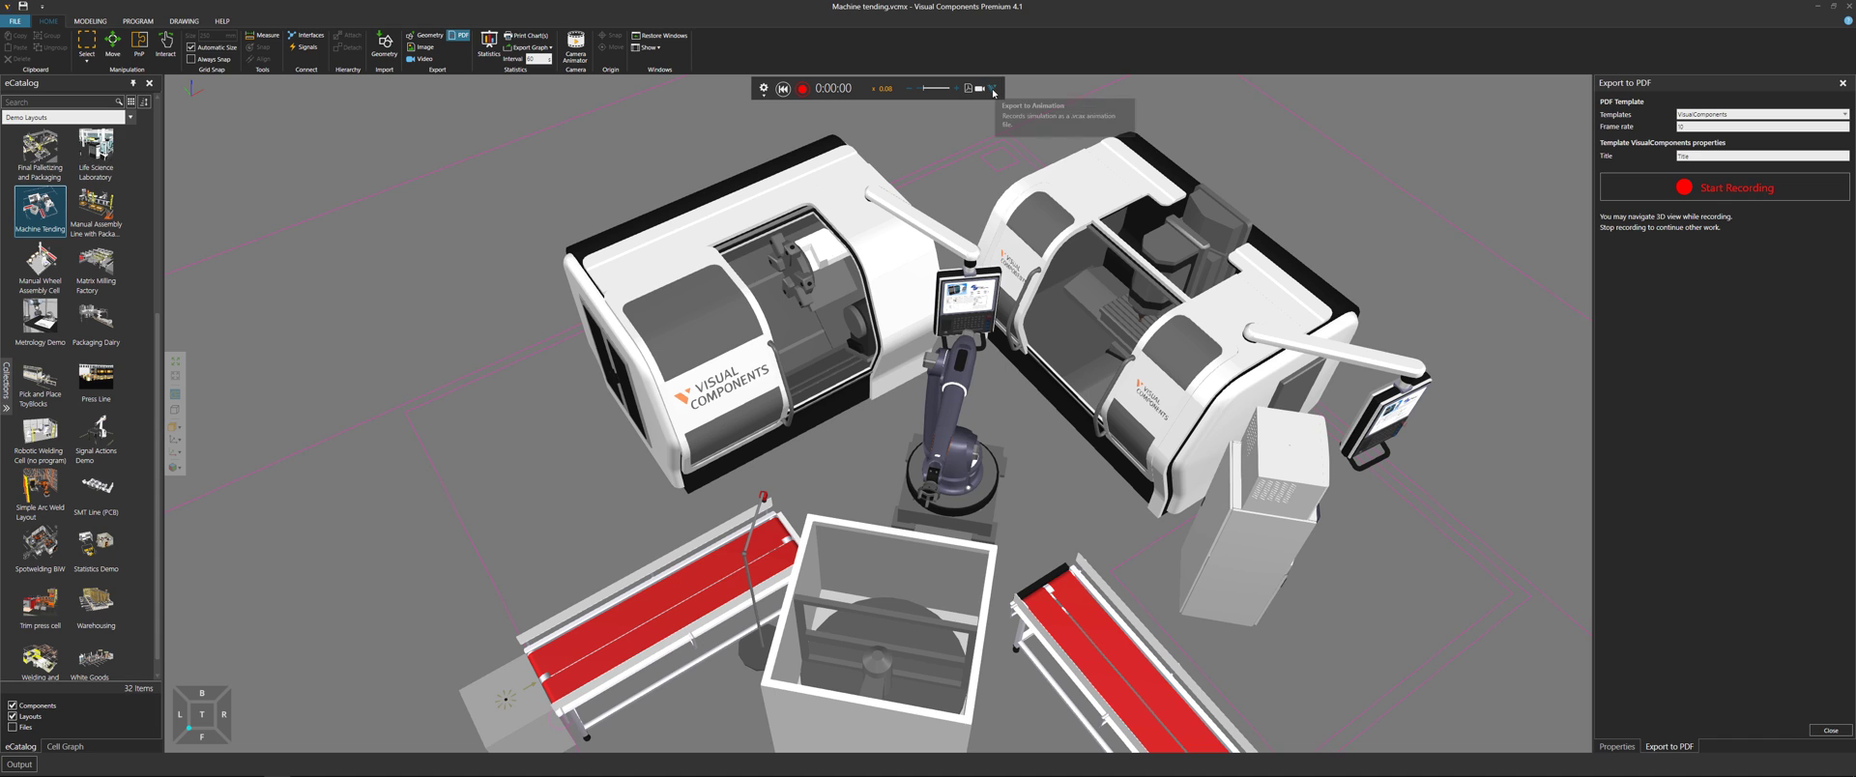
pyautogui.click(1054, 129)
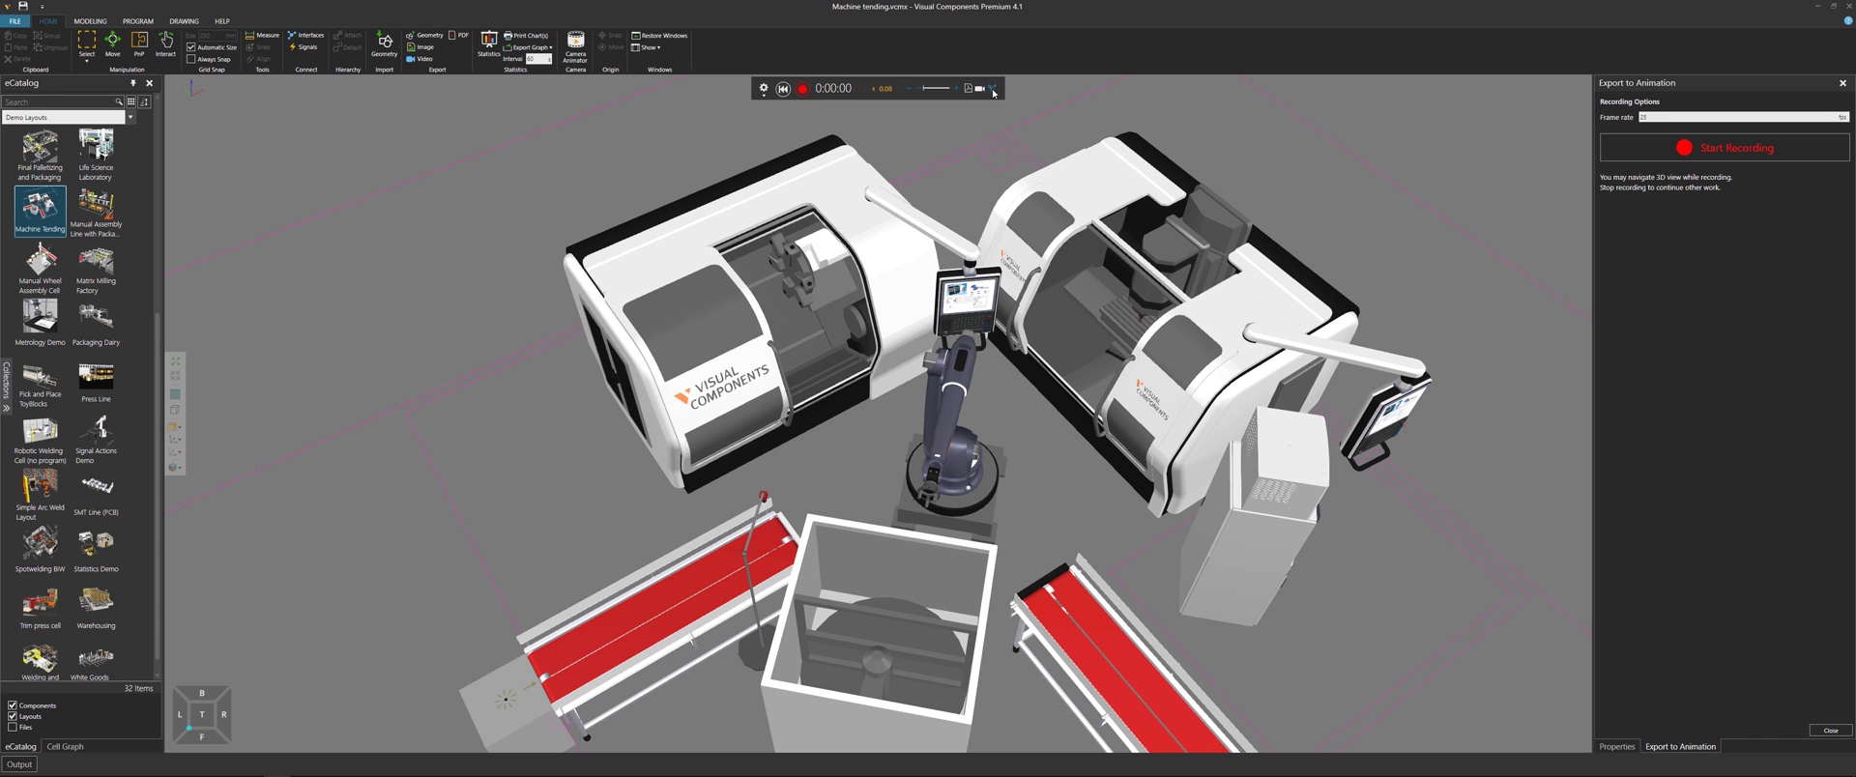
# Step: Record the animation as Machine tending, replacing the old file, then stop and save
pyautogui.click(1626, 154)
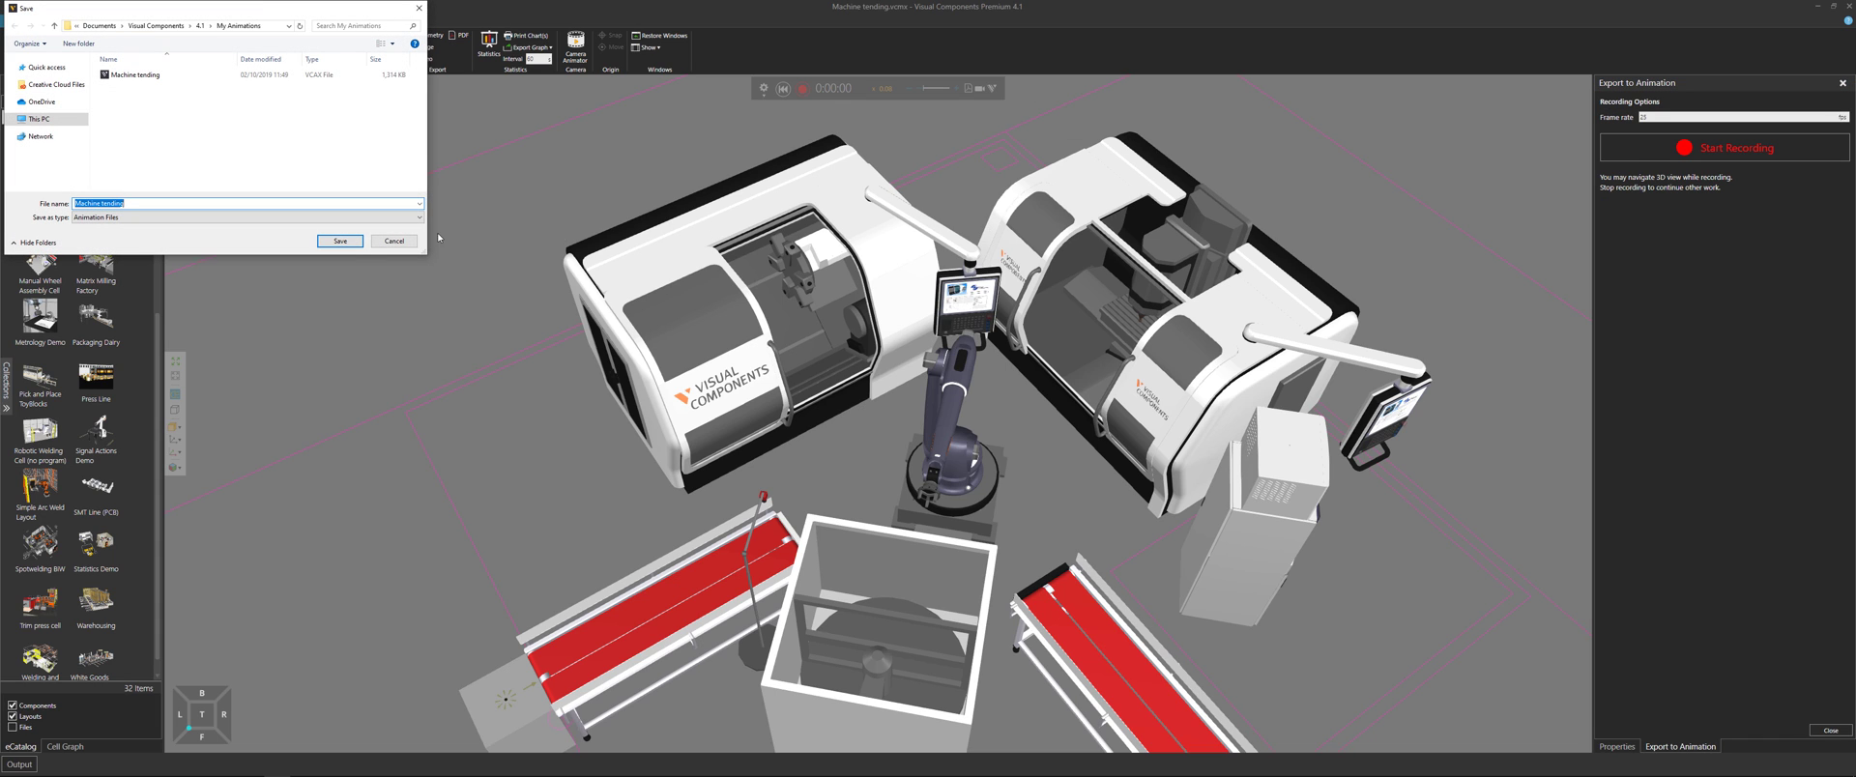
pyautogui.click(354, 243)
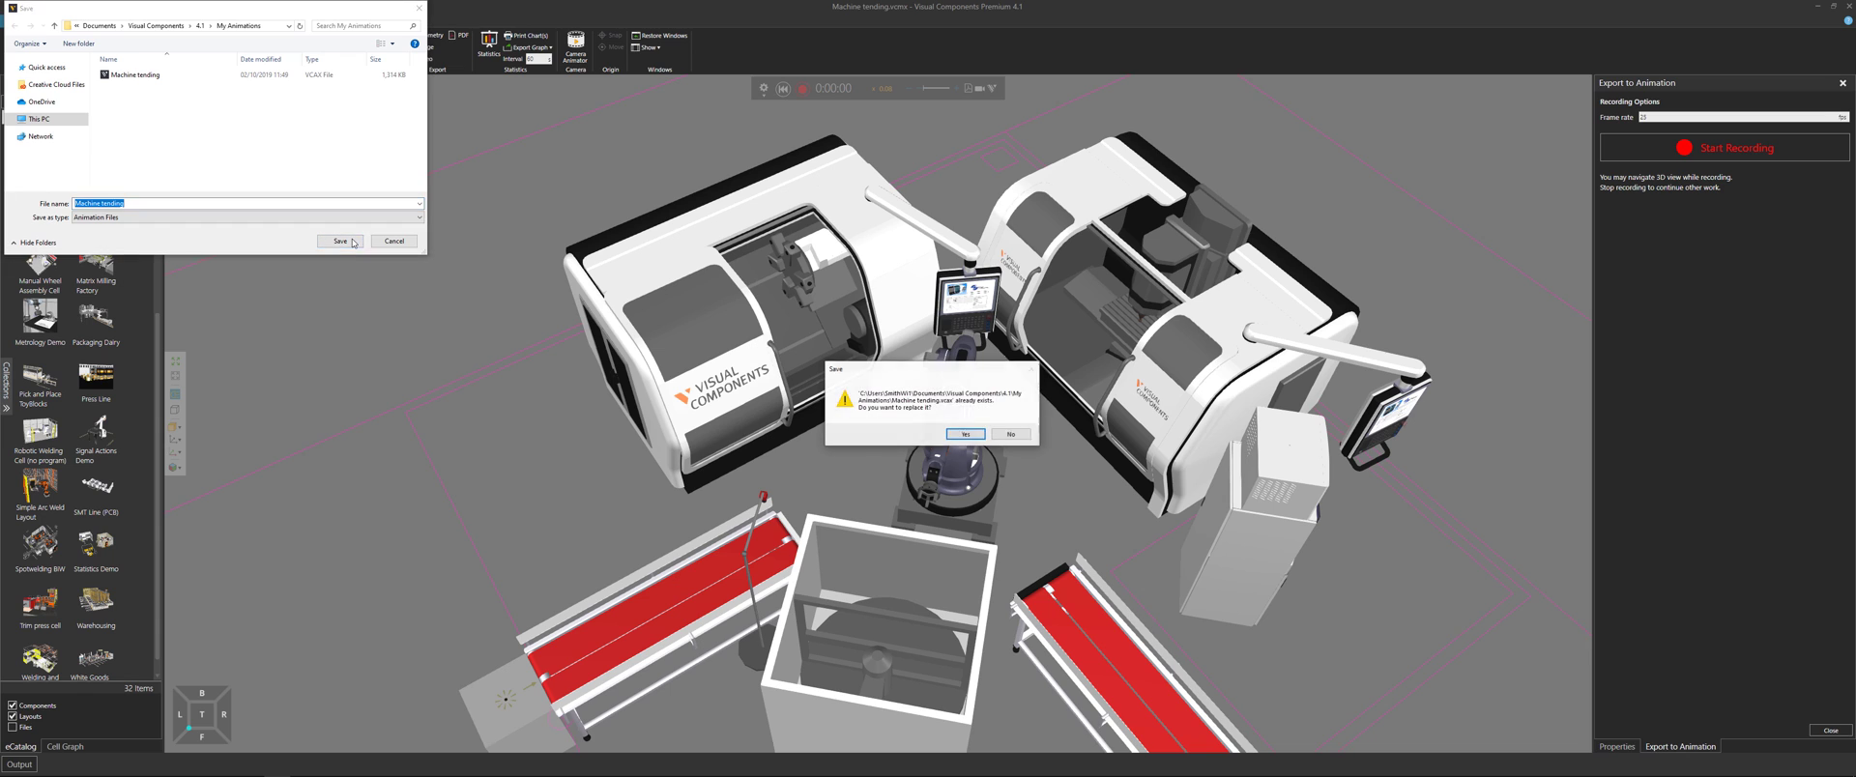
pyautogui.click(966, 434)
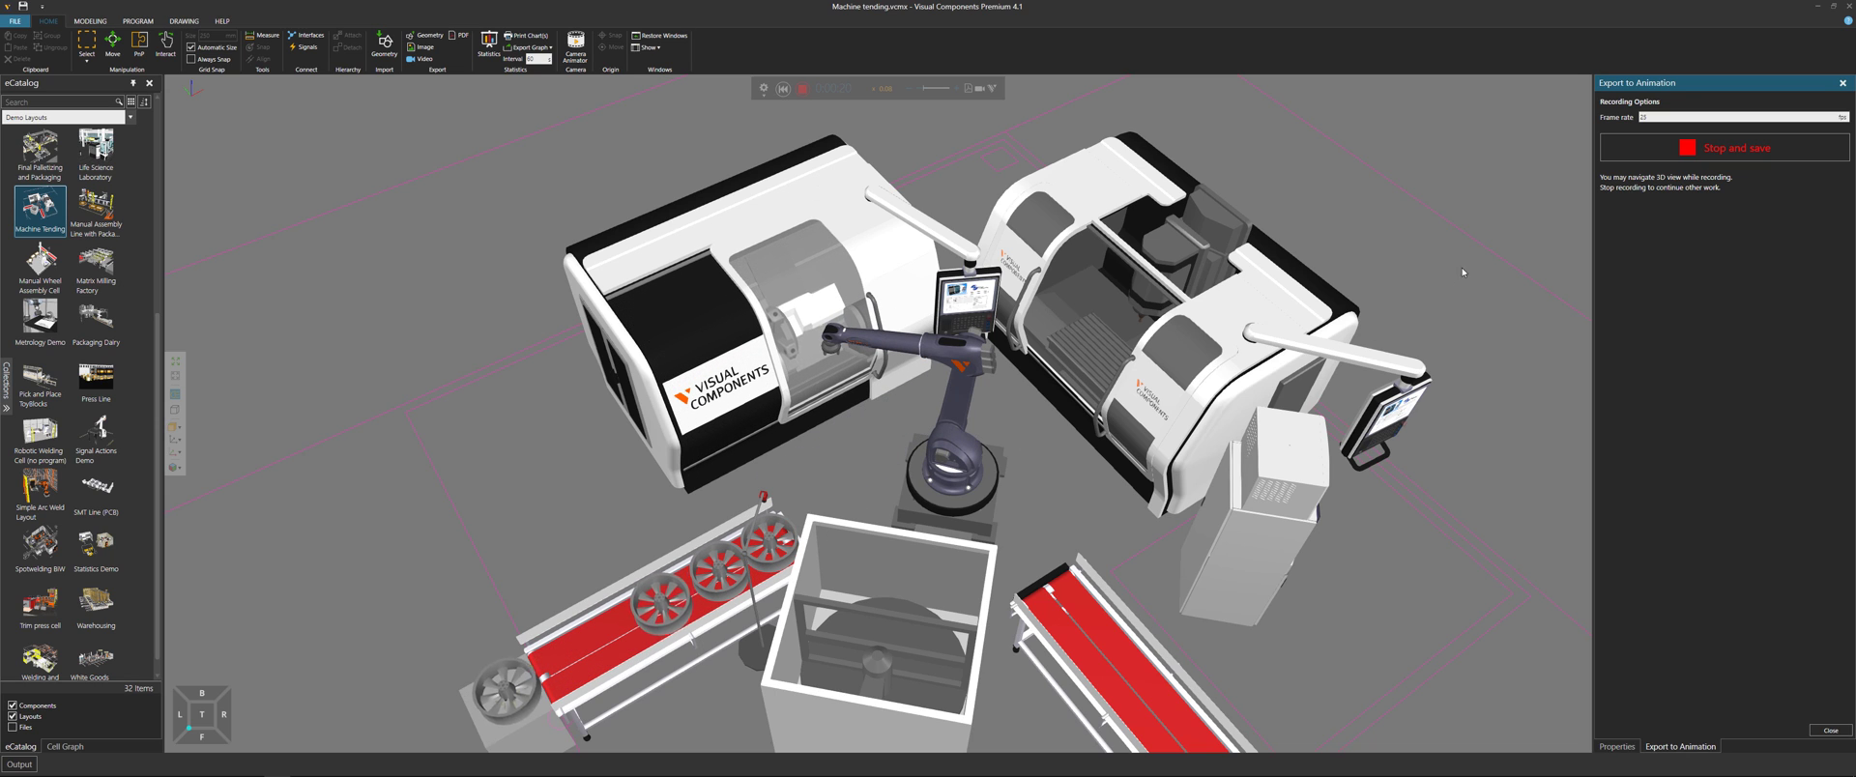
pyautogui.click(1658, 147)
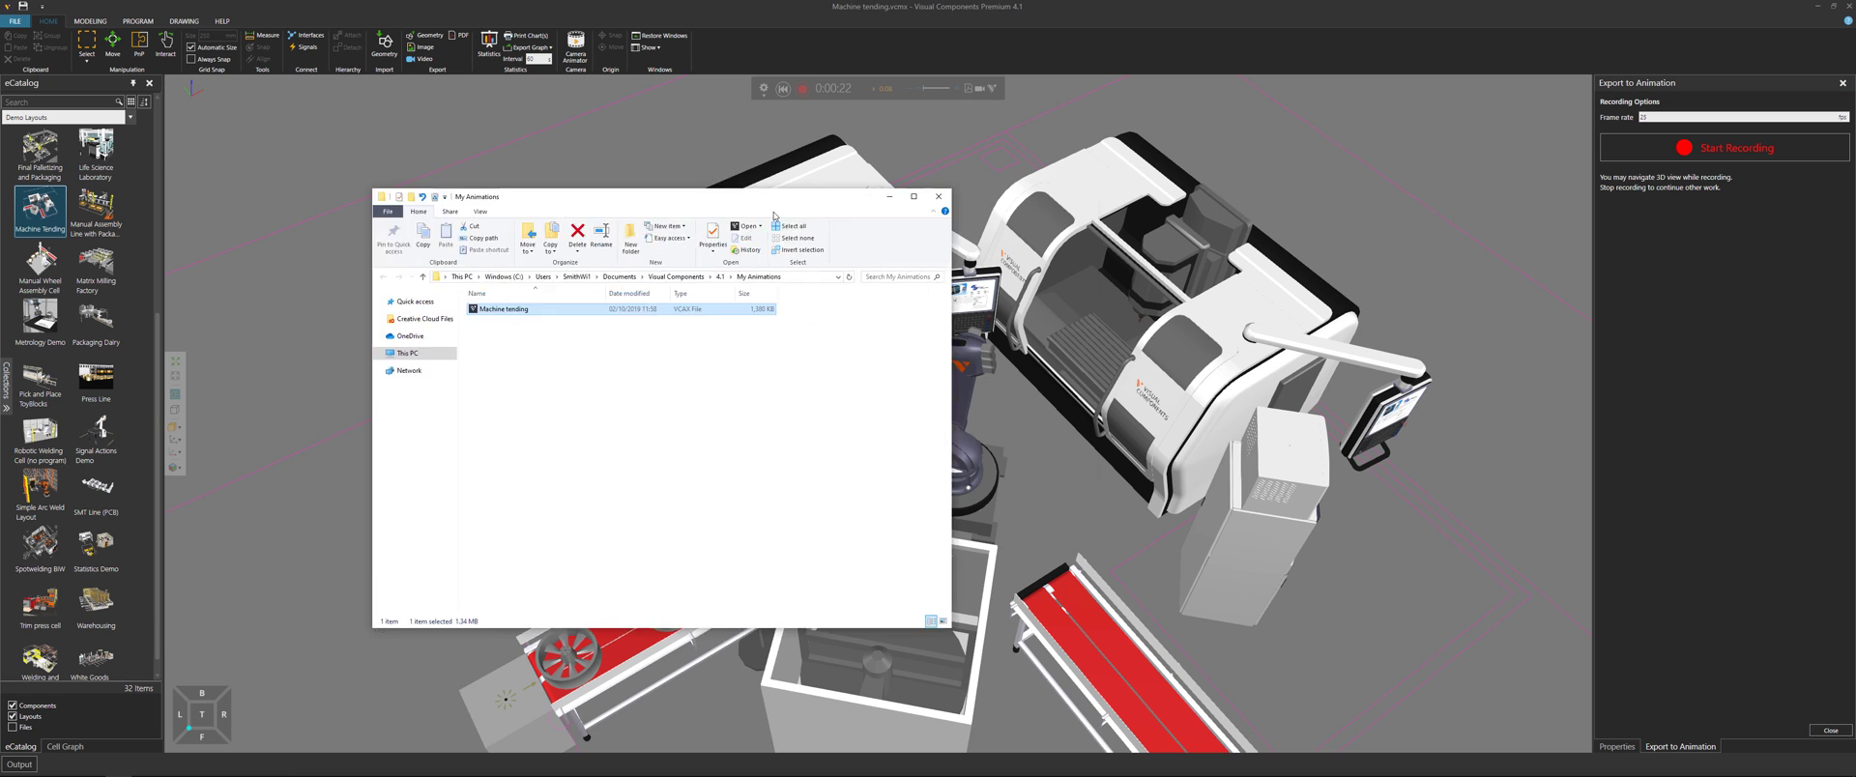
# Step: Launch the Machine tending animation from My Animations in Visual Components Experience, choosing desktop 3D
pyautogui.moveTo(773, 214); pyautogui.dragTo(999, 192)
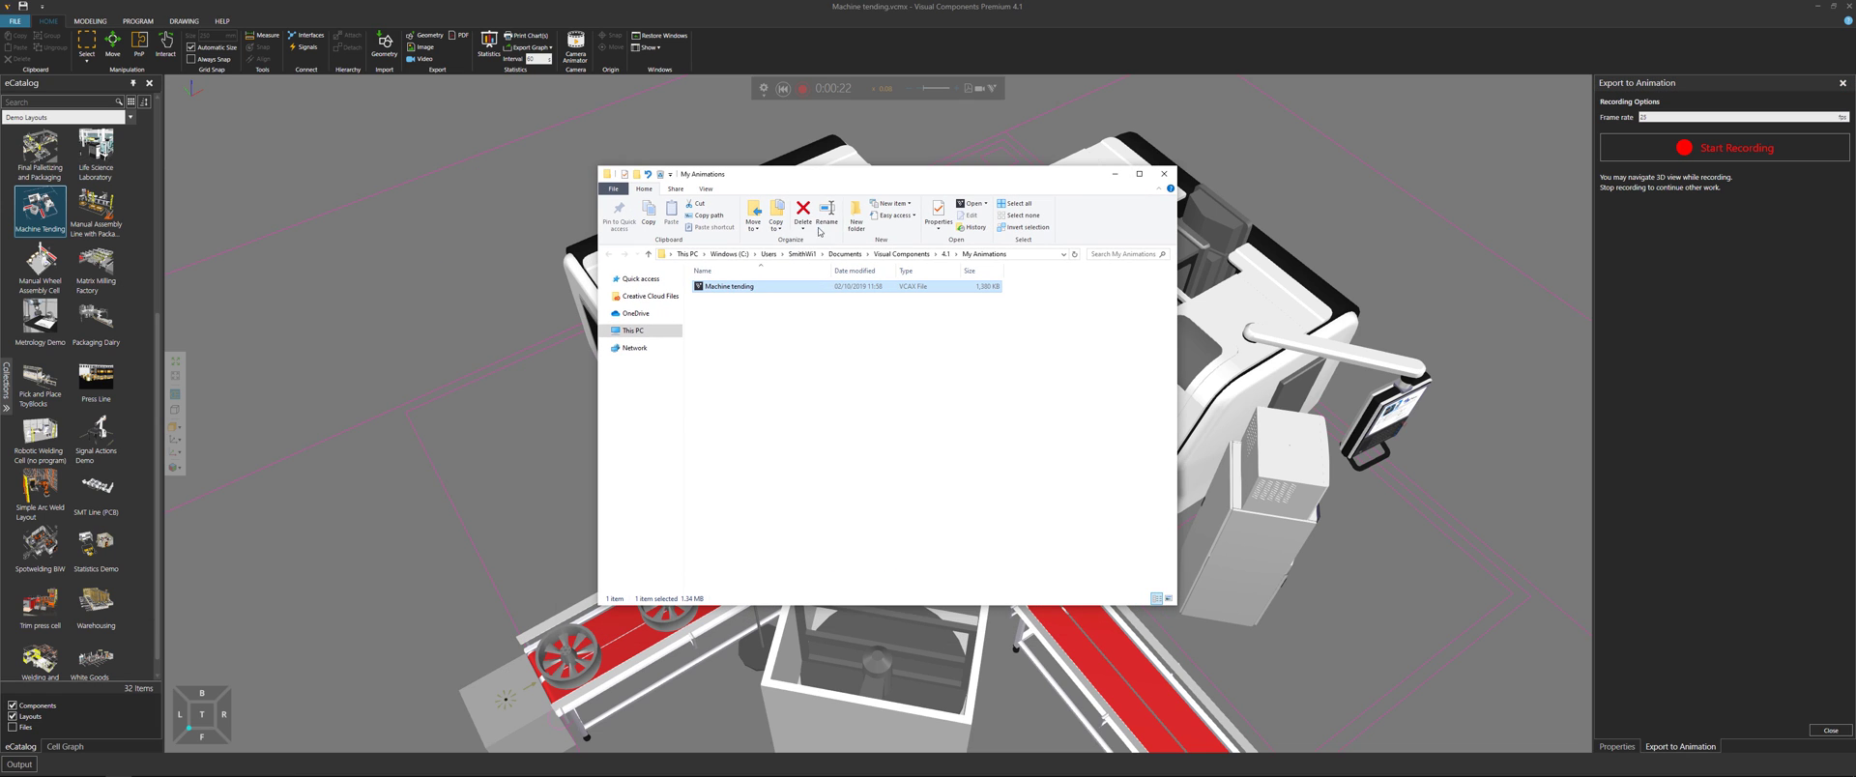
pyautogui.doubleClick(727, 287)
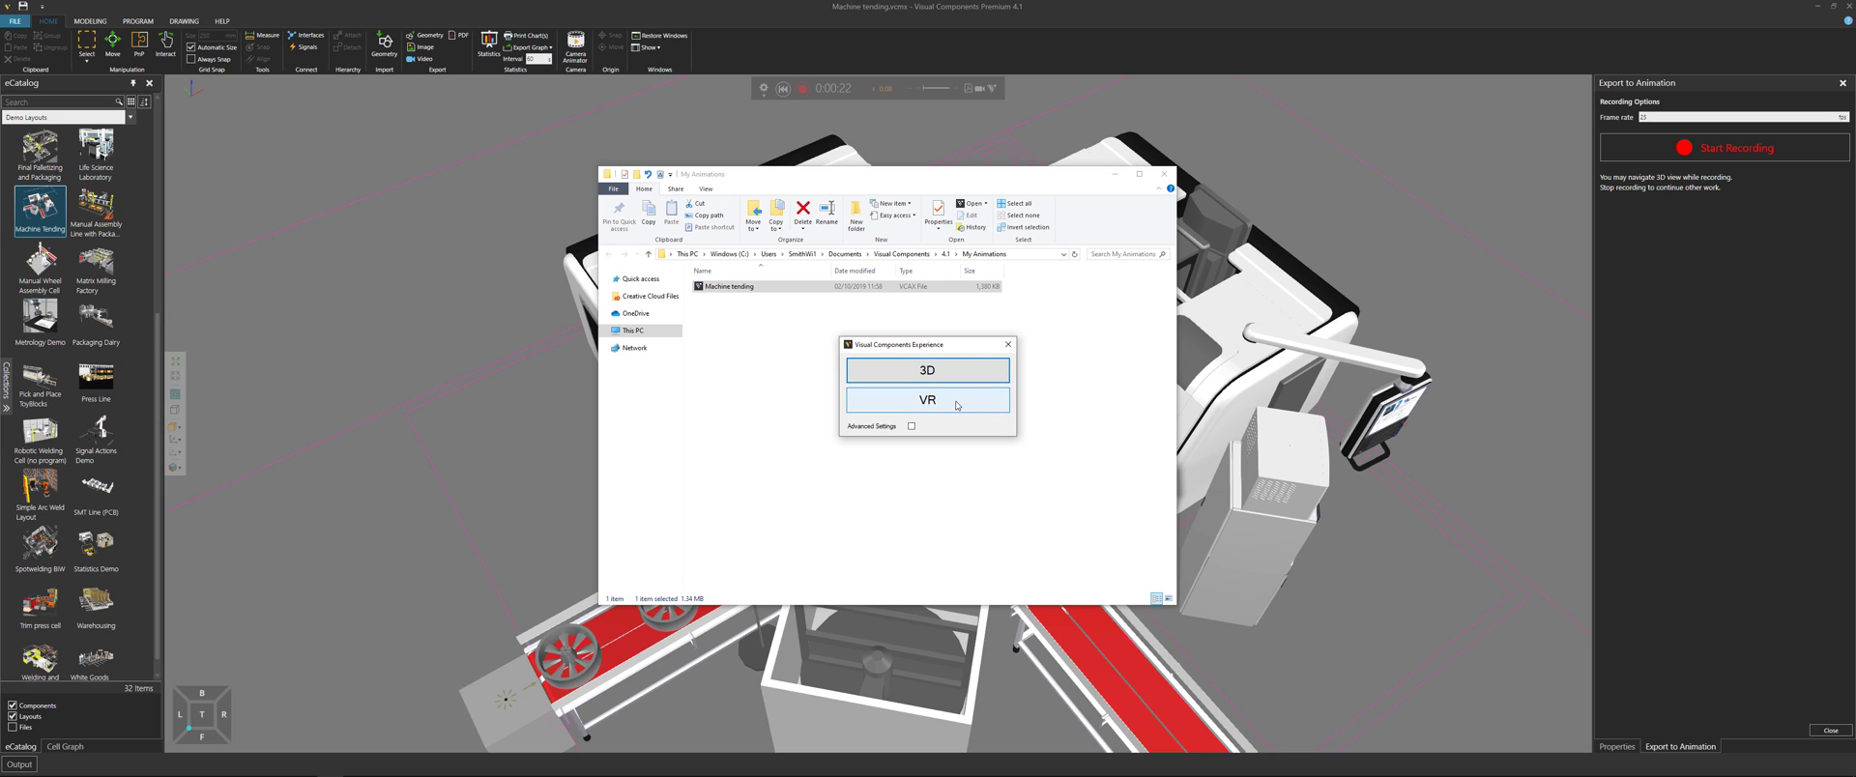
pyautogui.click(955, 372)
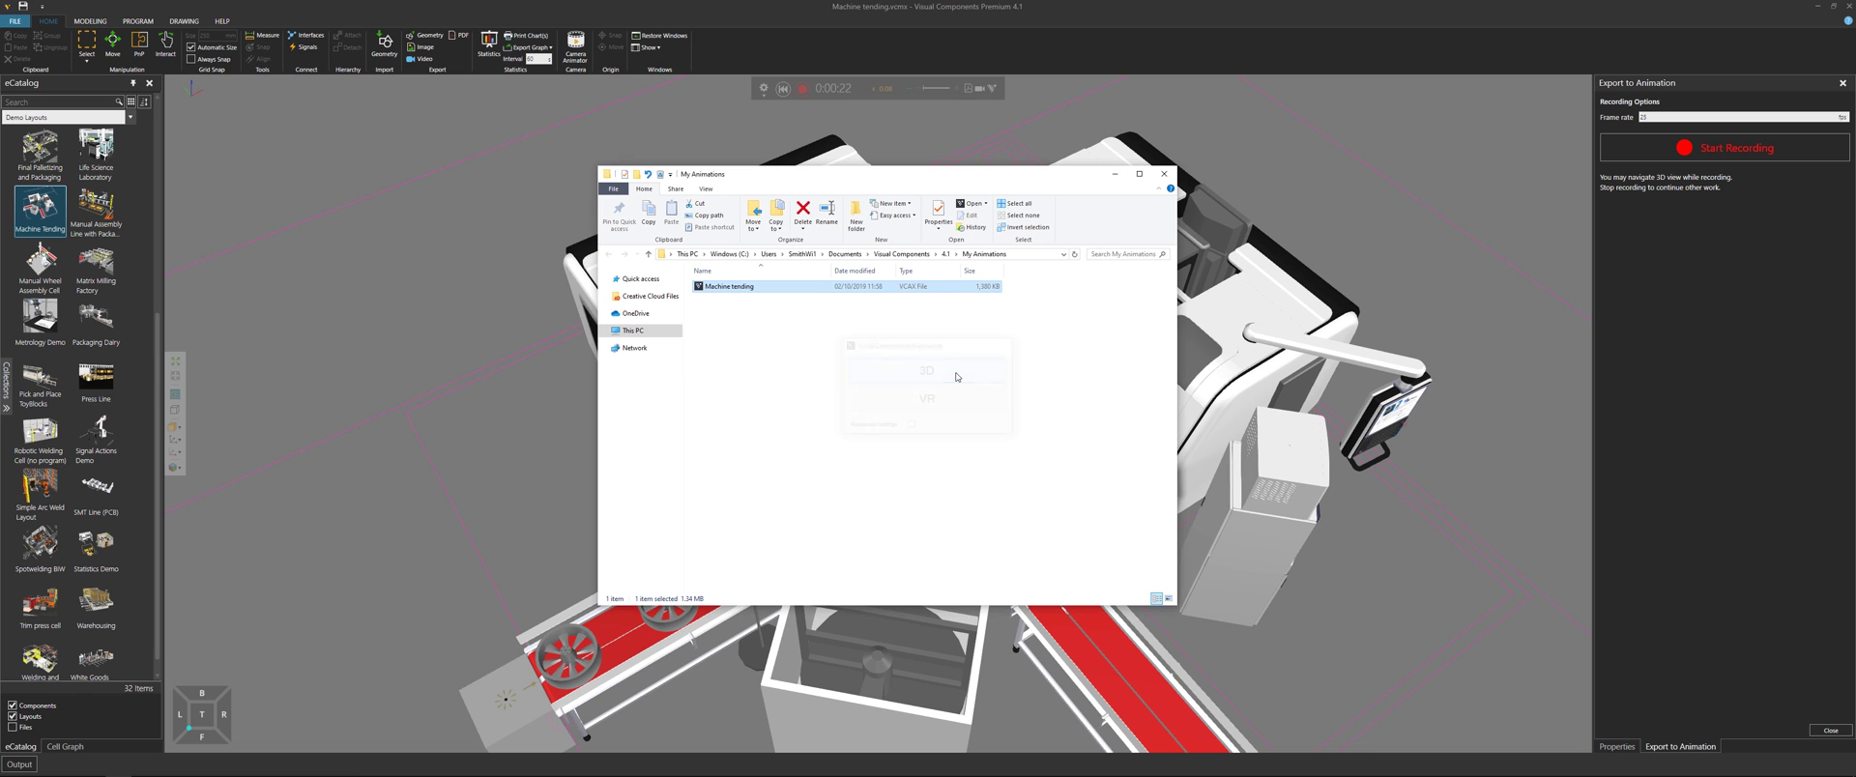